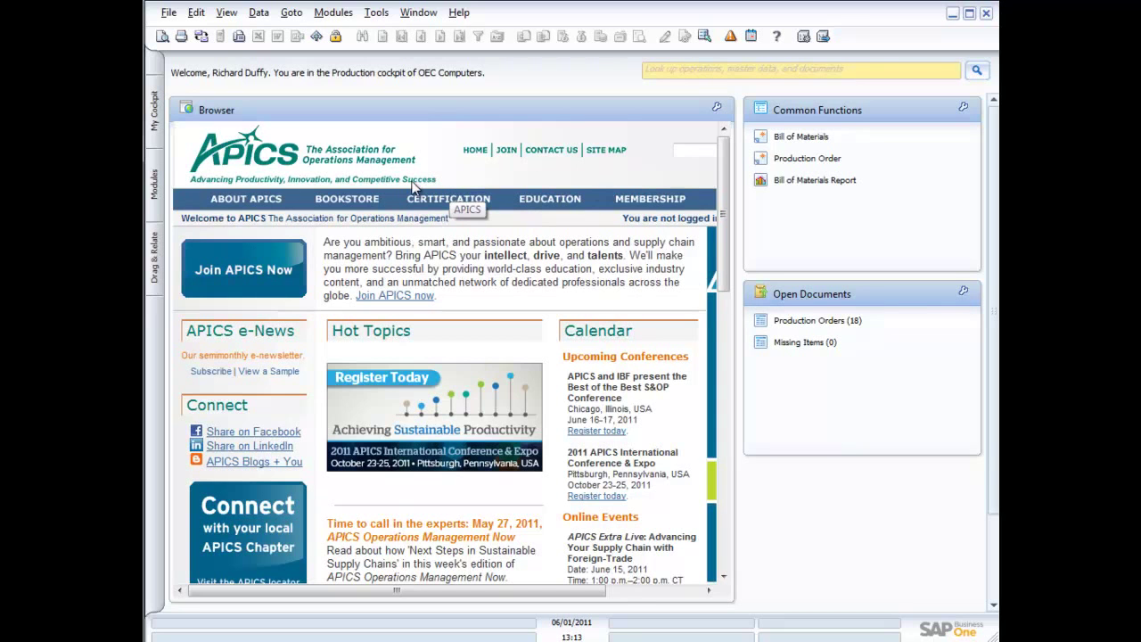
Look at the functions offered by the Production module.
mouse_move(343, 203)
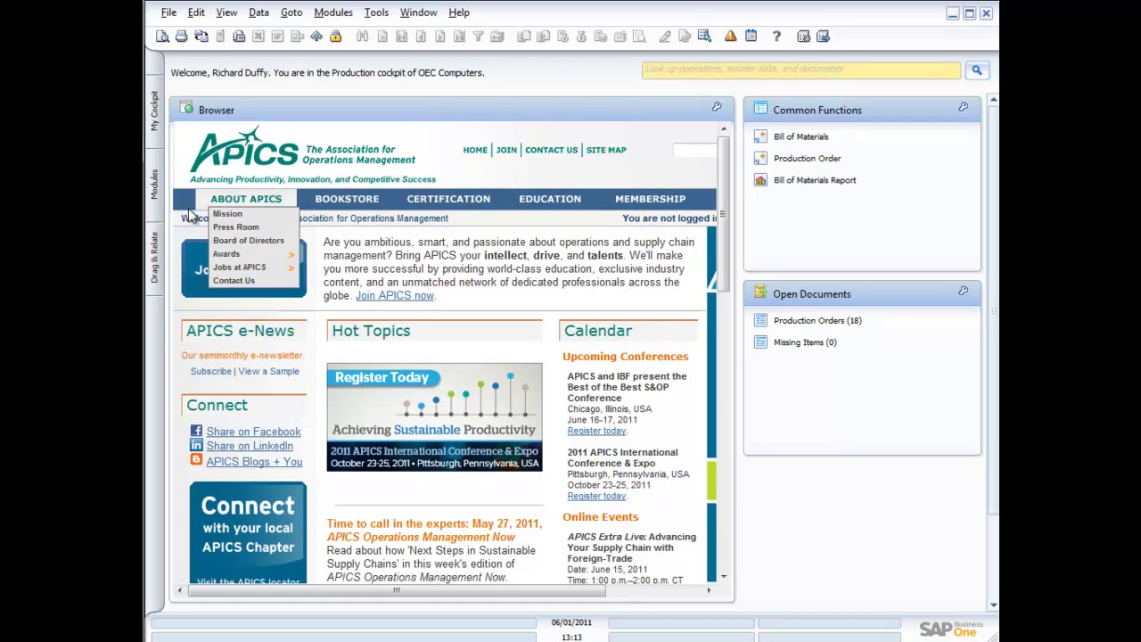
left_click(155, 191)
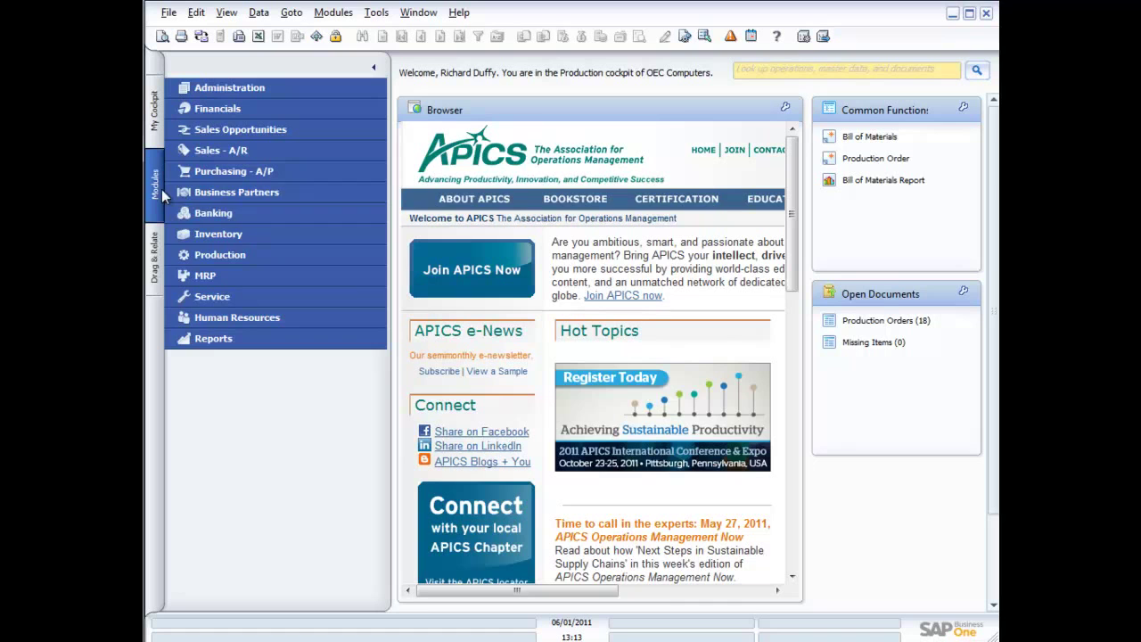
left_click(223, 255)
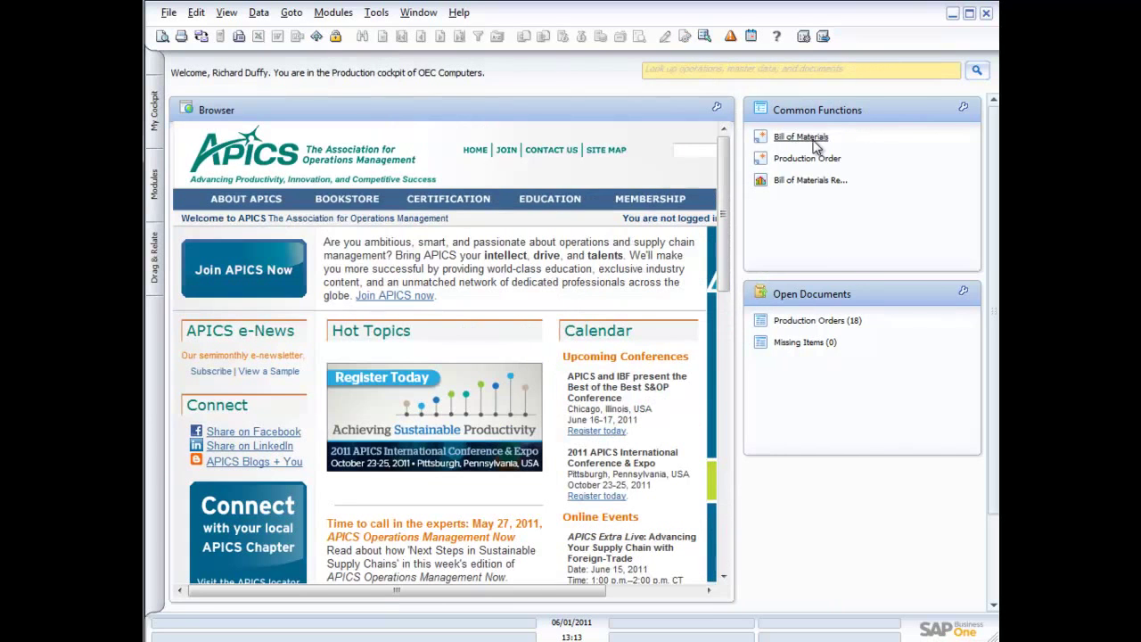
Open the Bill of Materials form, view the available BOM types and bring up the first record.
left_click(813, 138)
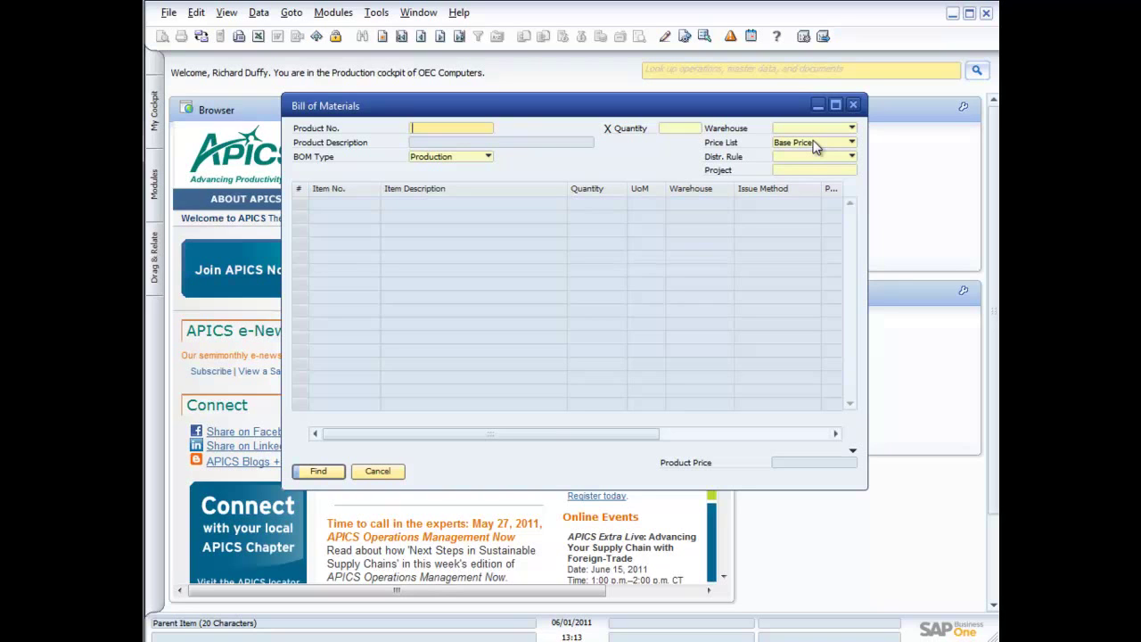
left_click(489, 157)
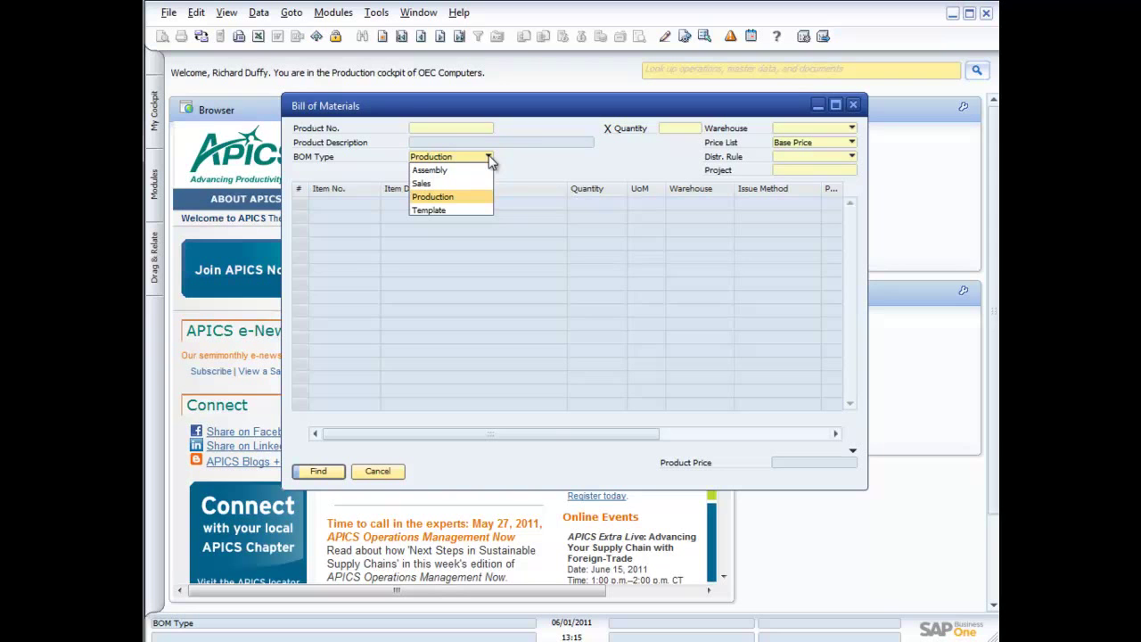
left_click(401, 37)
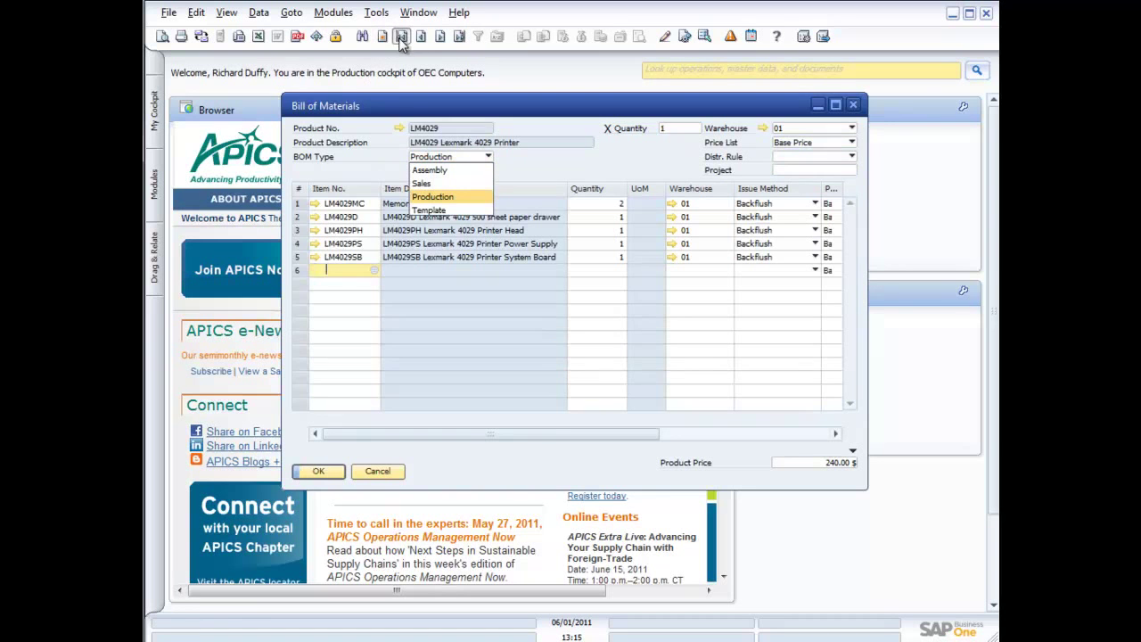
left_click(540, 163)
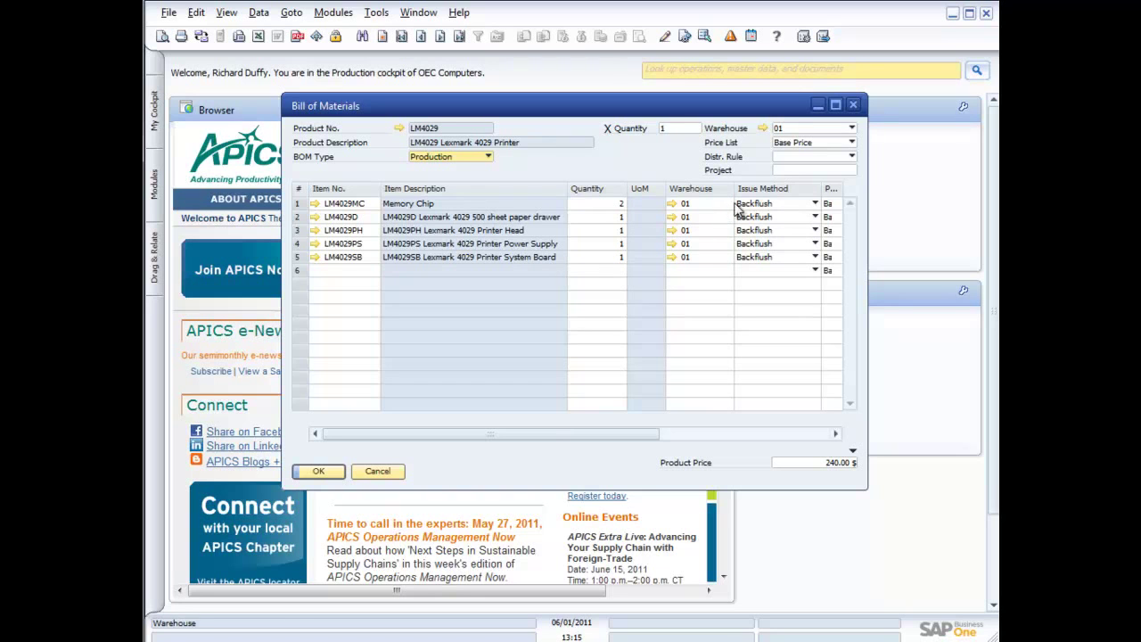
Examine the Memory Chip's issue method options, then the component prices and total in the LM4029 bill of materials.
left_click(816, 206)
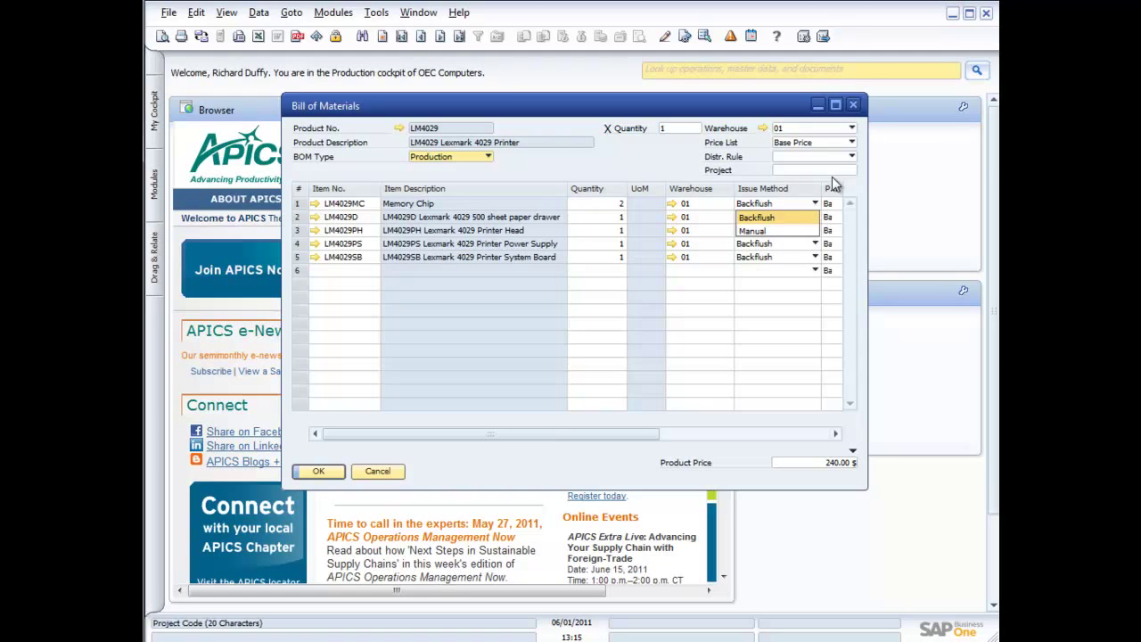
left_click(769, 217)
left_click(785, 434)
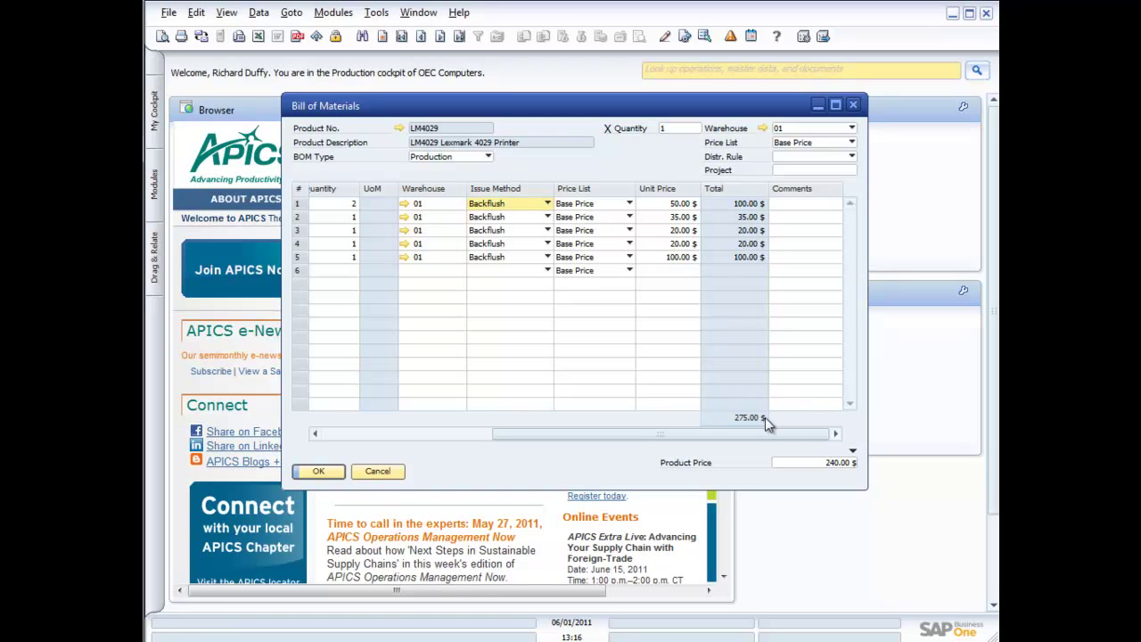
left_click_drag(601, 433, 415, 433)
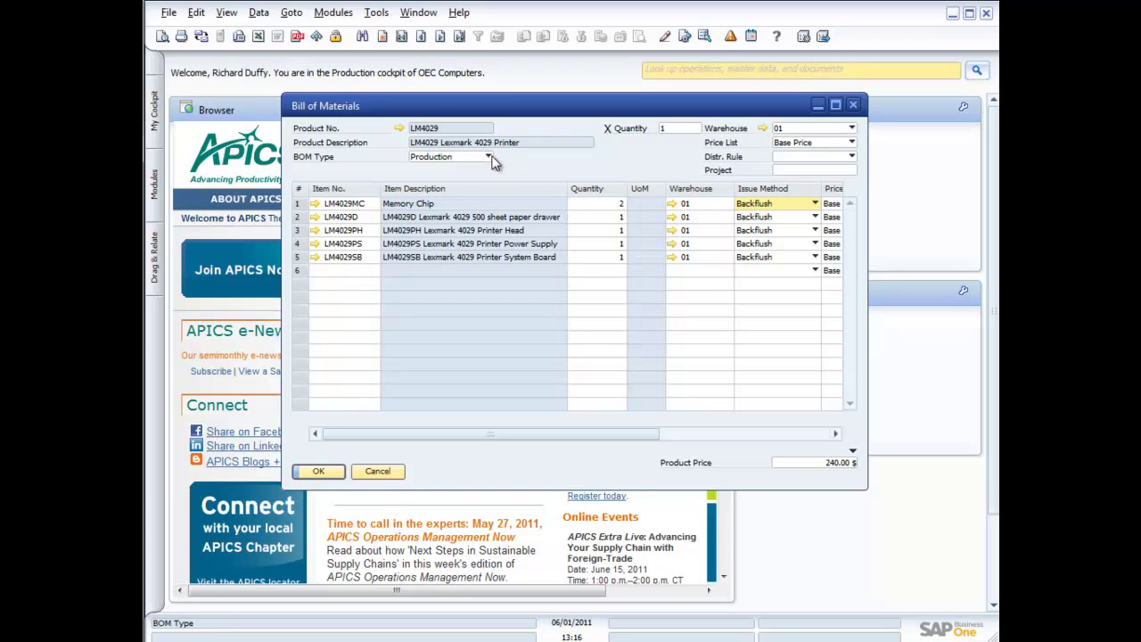
Browse forward through the bills of materials to the Home PC Starter Kit record.
left_click(437, 35)
left_click(439, 36)
left_click(438, 36)
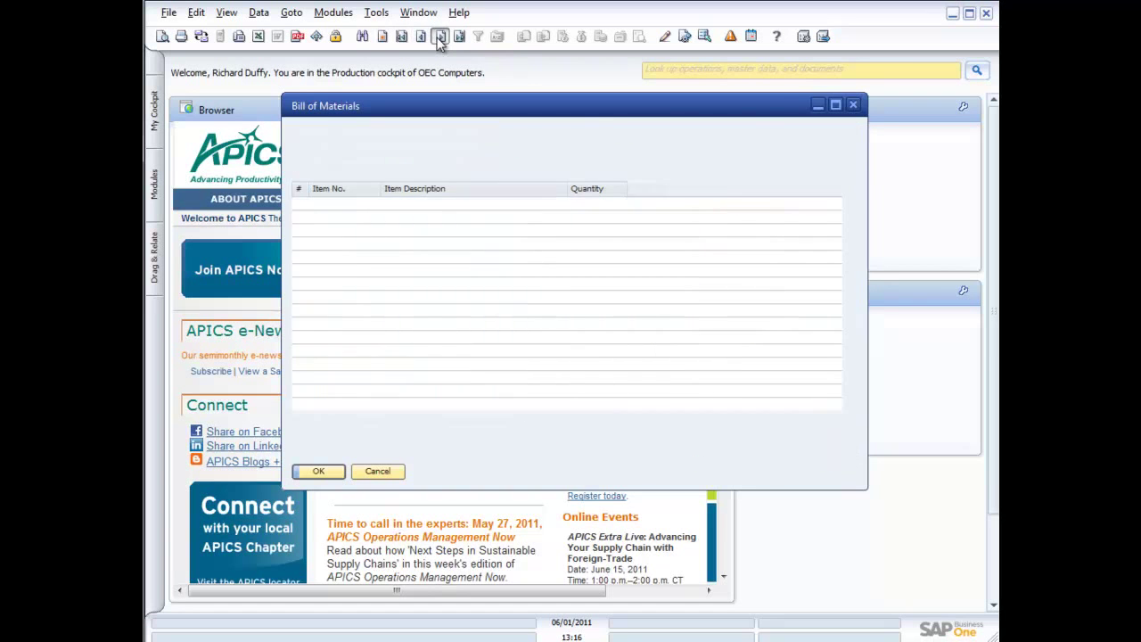
left_click(439, 37)
left_click(438, 36)
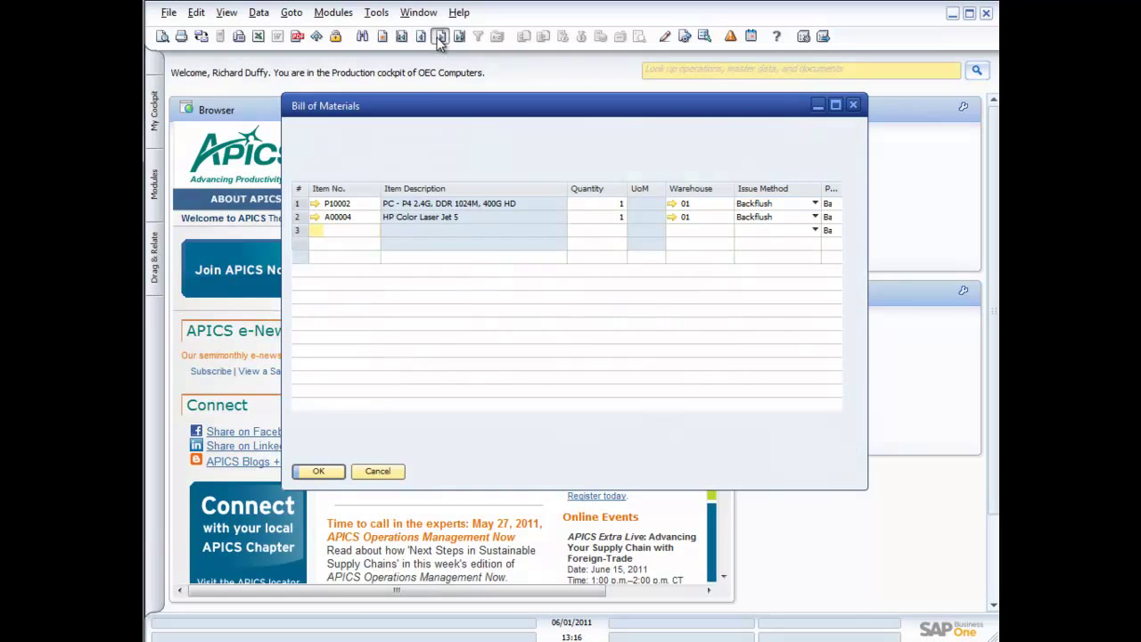
left_click(438, 36)
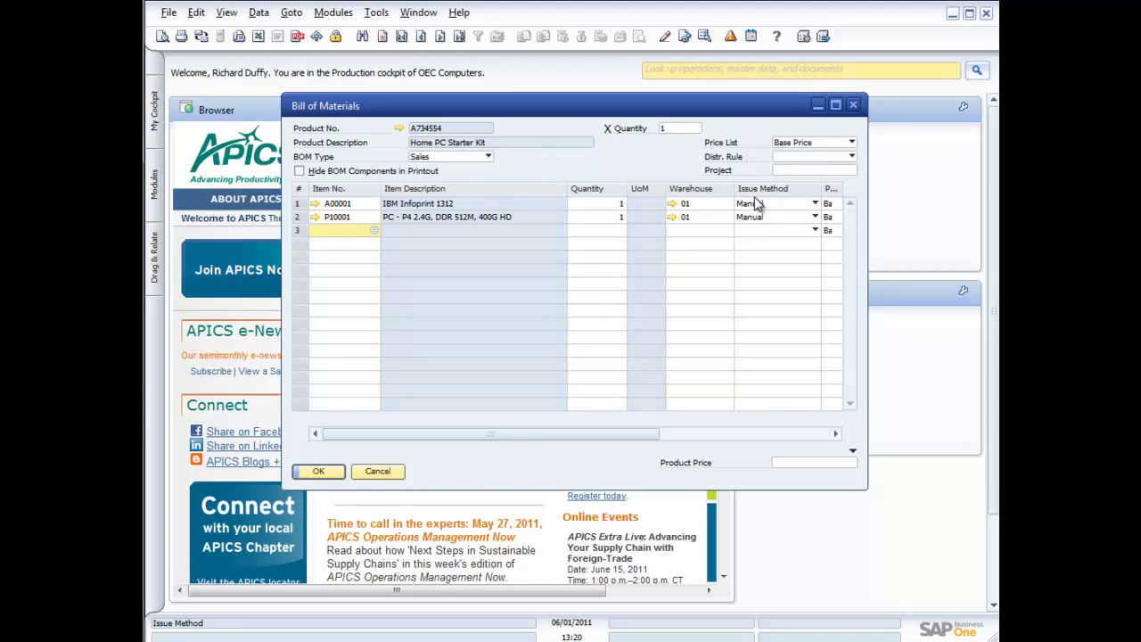
Check the first component's issue method in the Server Point 10000 bill of materials, then close the form.
left_click(420, 37)
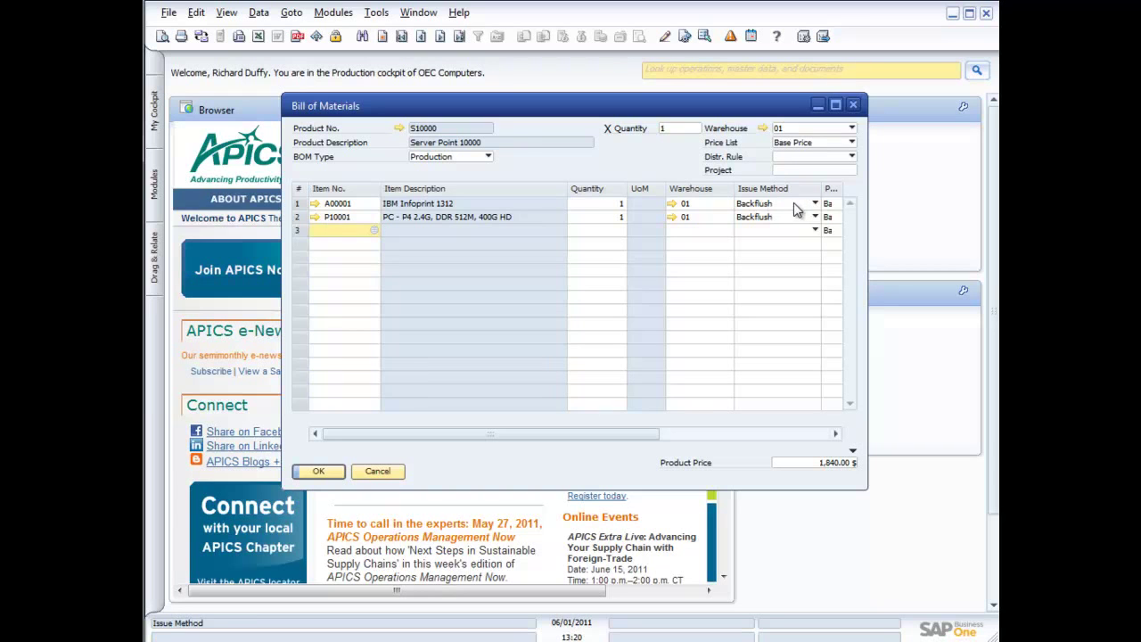
left_click(793, 204)
left_click(776, 216)
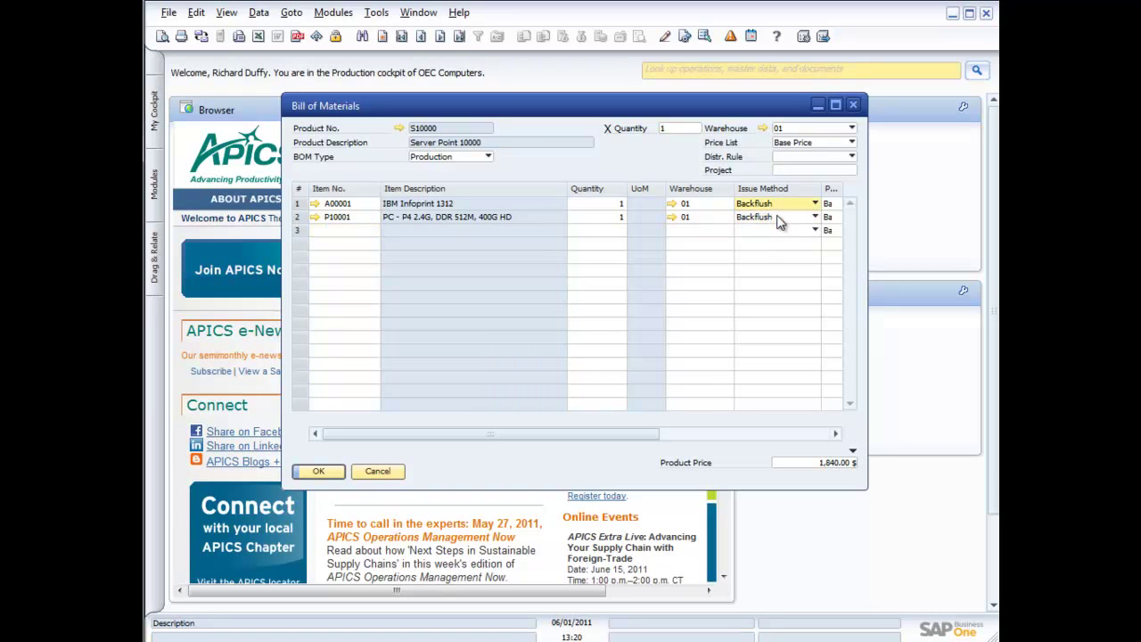
left_click(853, 106)
Start a new production order and check its type and status options, keeping Standard and Planned.
left_click(787, 166)
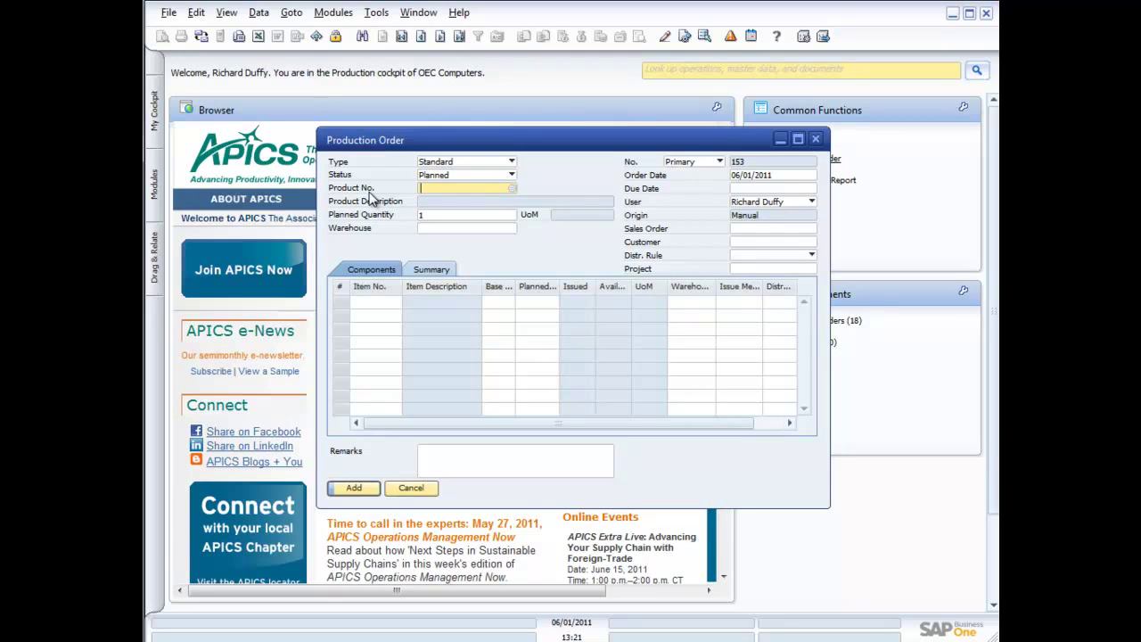
left_click(512, 163)
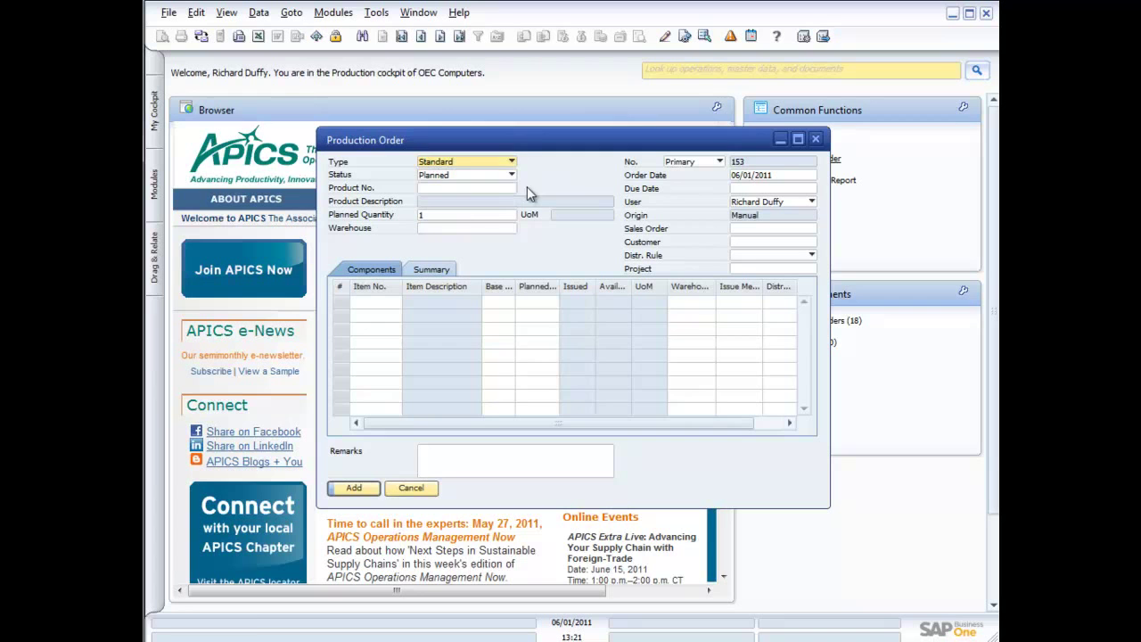
left_click(511, 174)
left_click(502, 190)
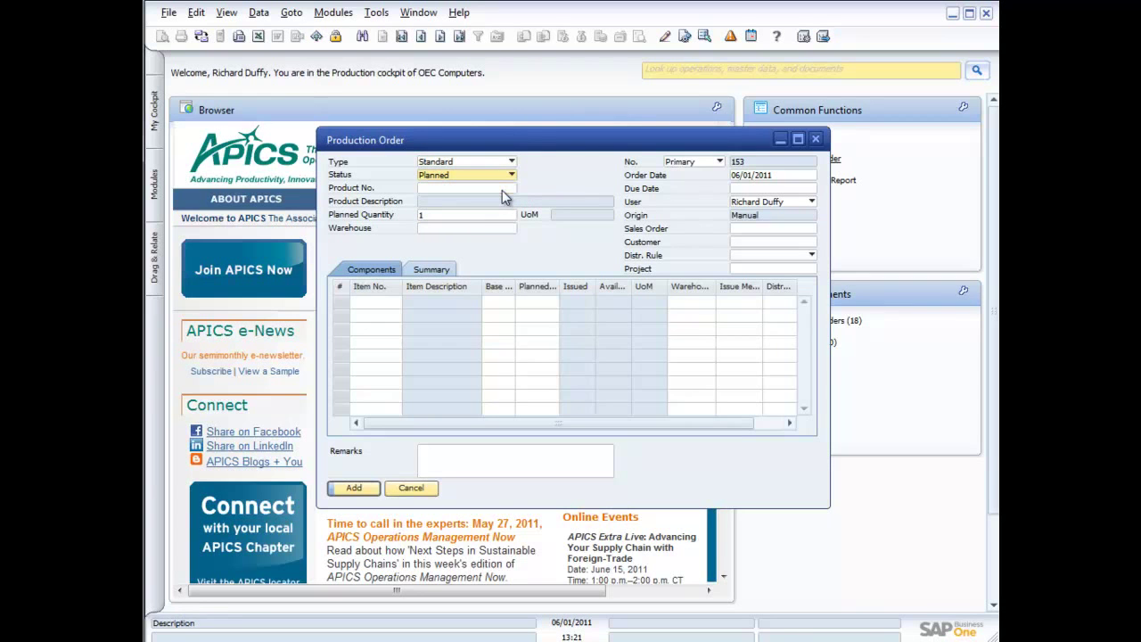
Choose product S10000, Server Point 10000, from the list of bills of materials for the production order.
left_click(483, 187)
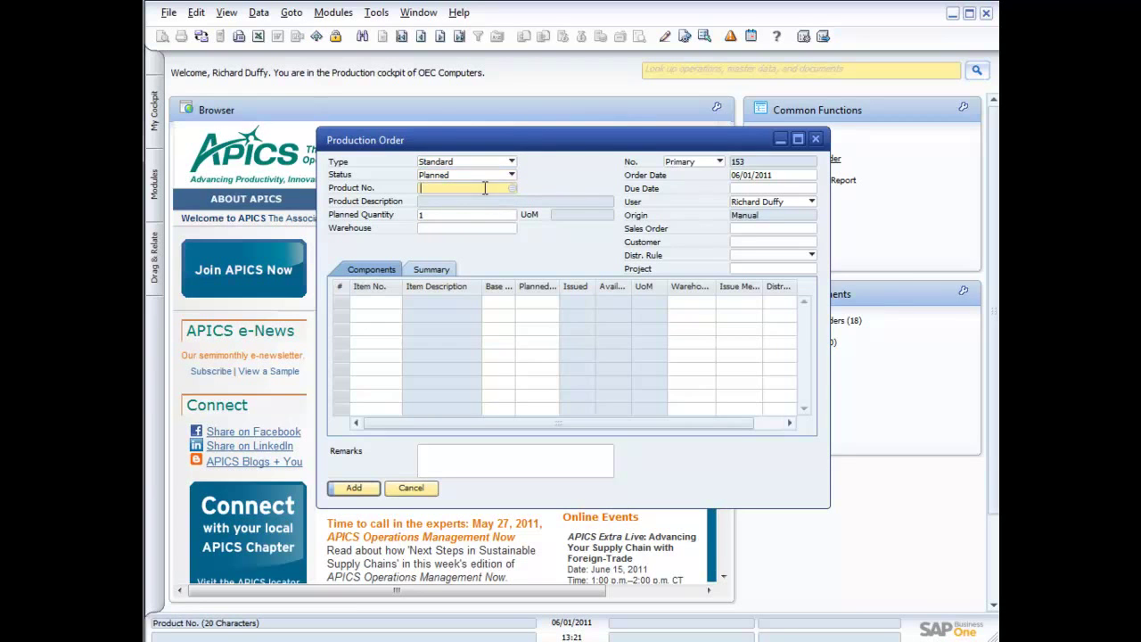
left_click(513, 188)
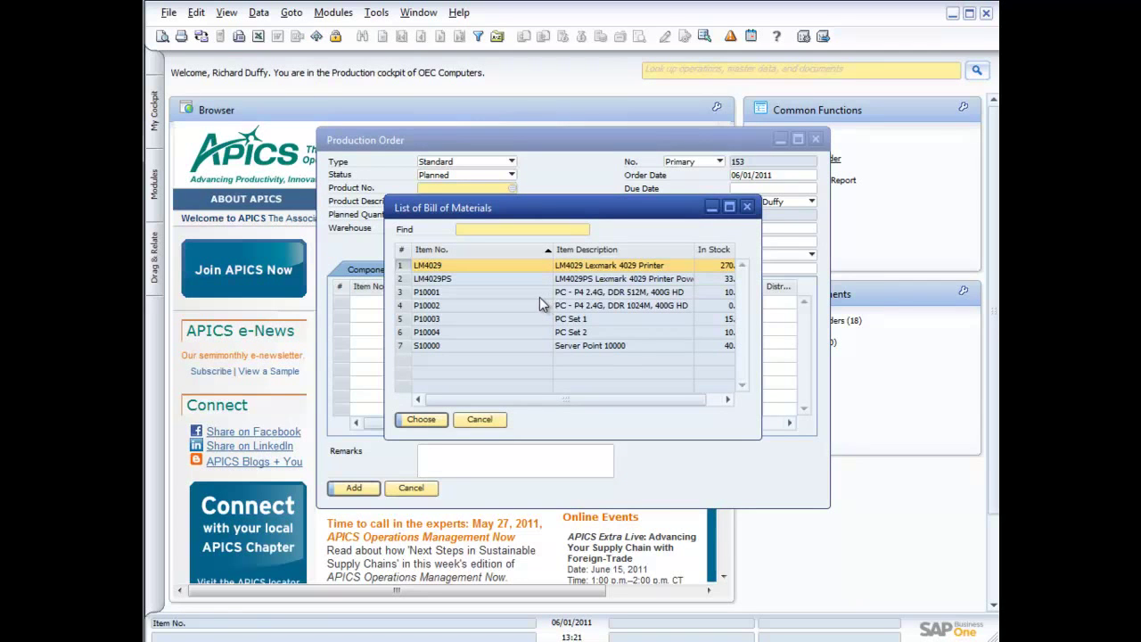
double_click(463, 344)
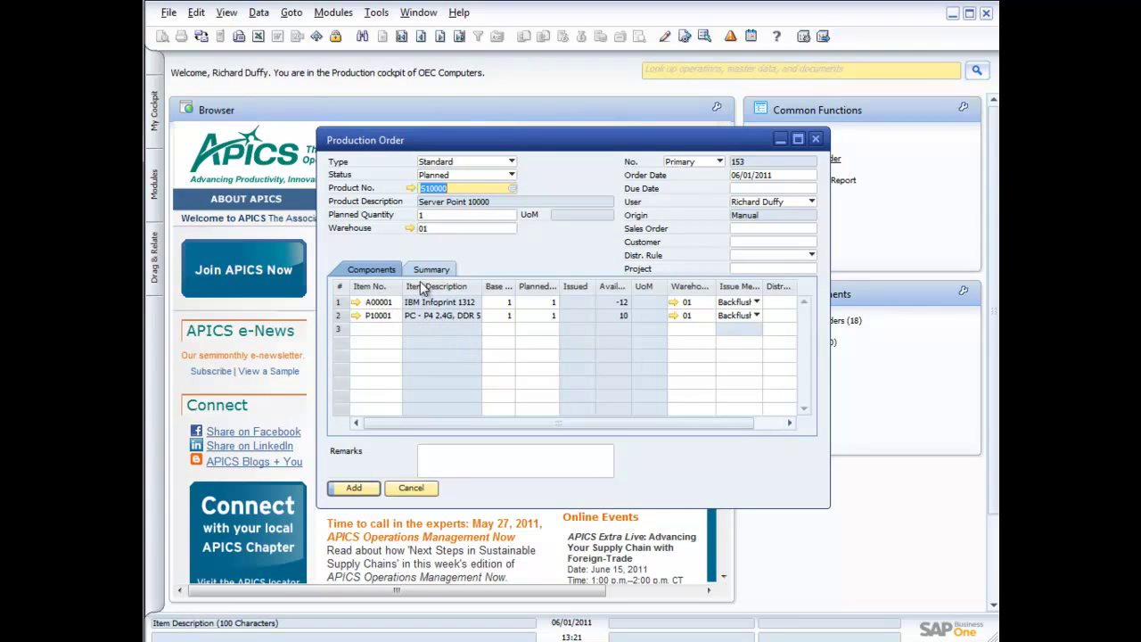
Set the production order's planned quantity to 5 and its due date to 06/03/2011.
left_click(448, 215)
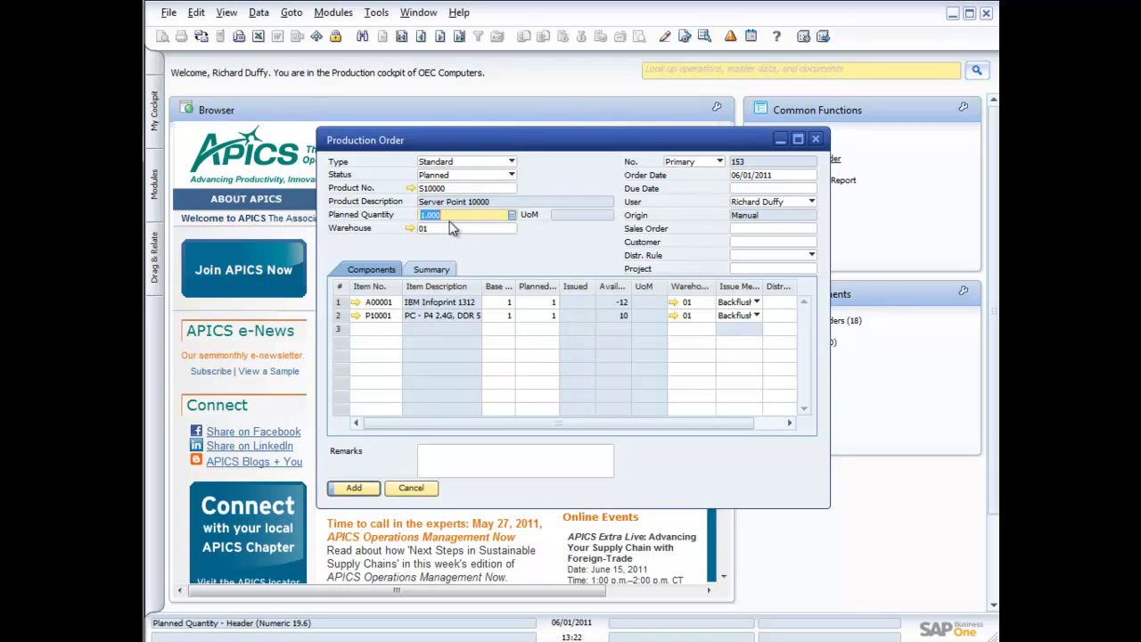
type("5")
key("Tab")
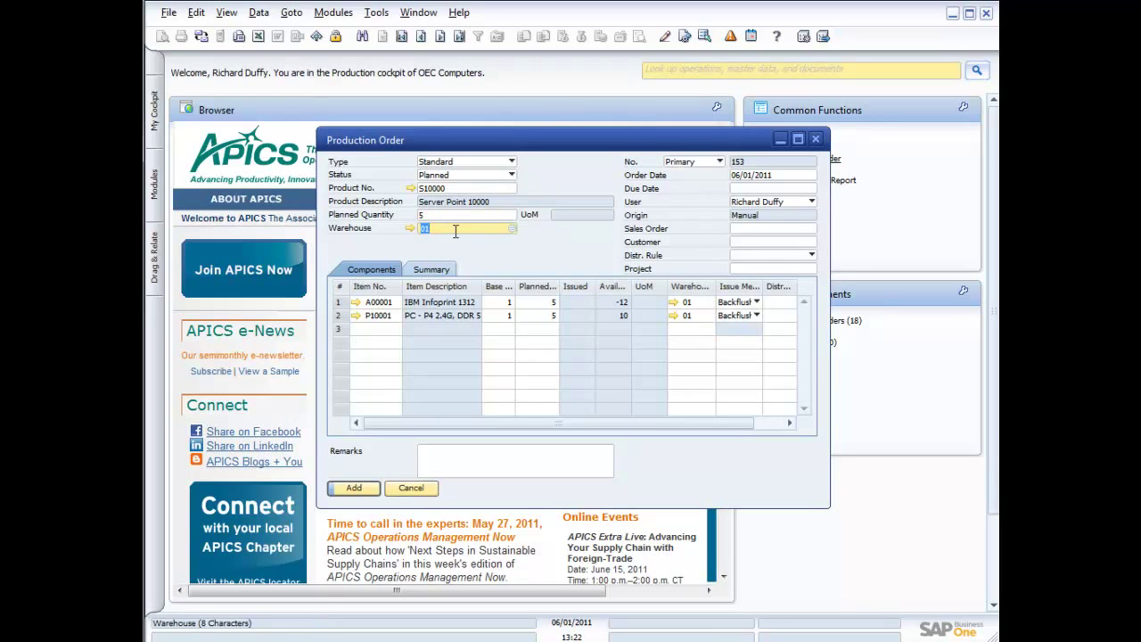
left_click(778, 187)
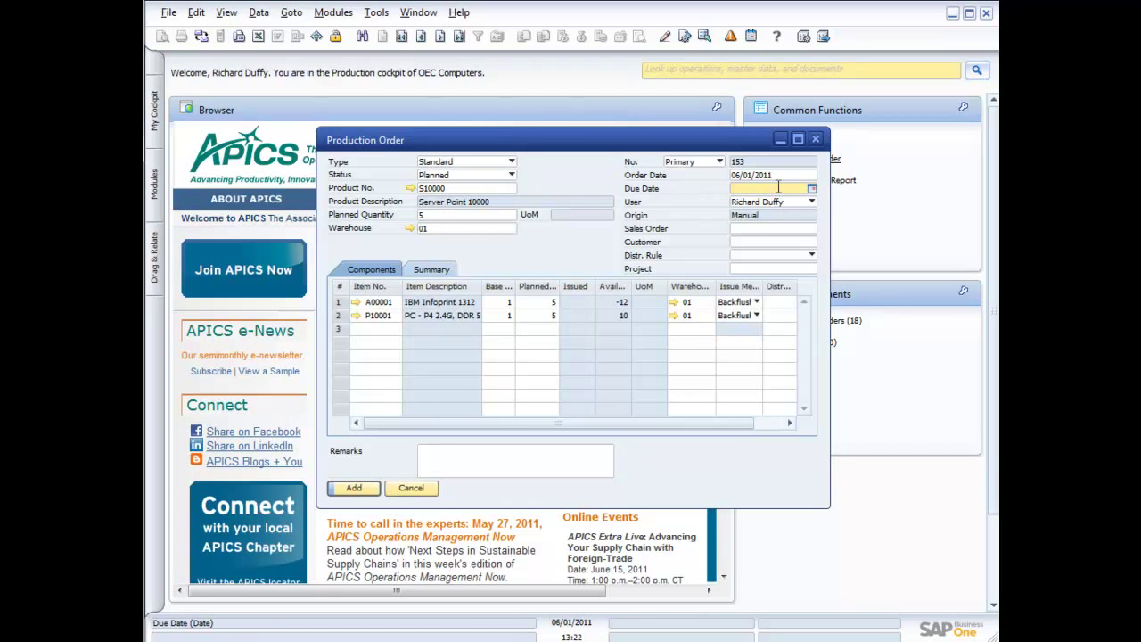
type("06/03/2011")
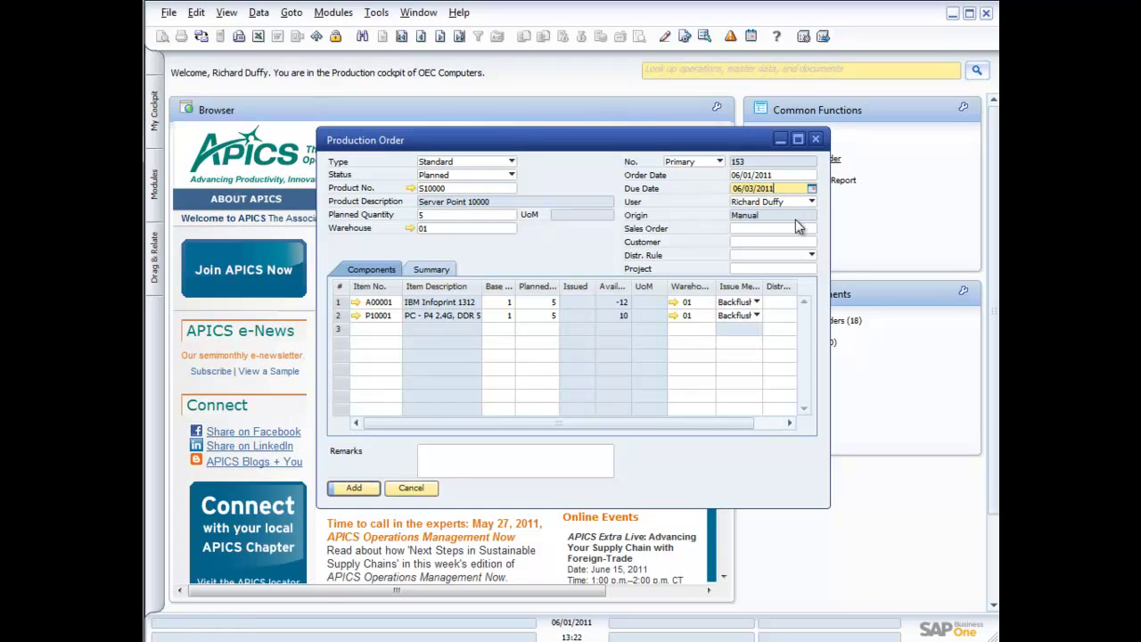
key("Tab")
Review the order's sales order, customer and distribution rule fields without filling them, and examine its cost, quantity and date summary.
left_click(770, 229)
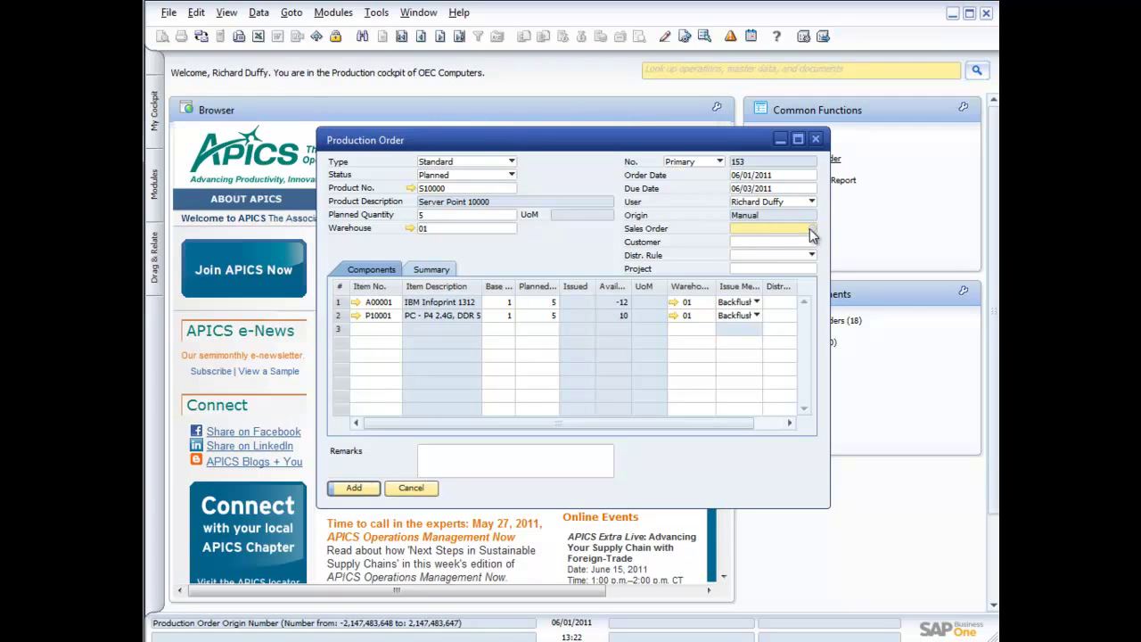
left_click(811, 229)
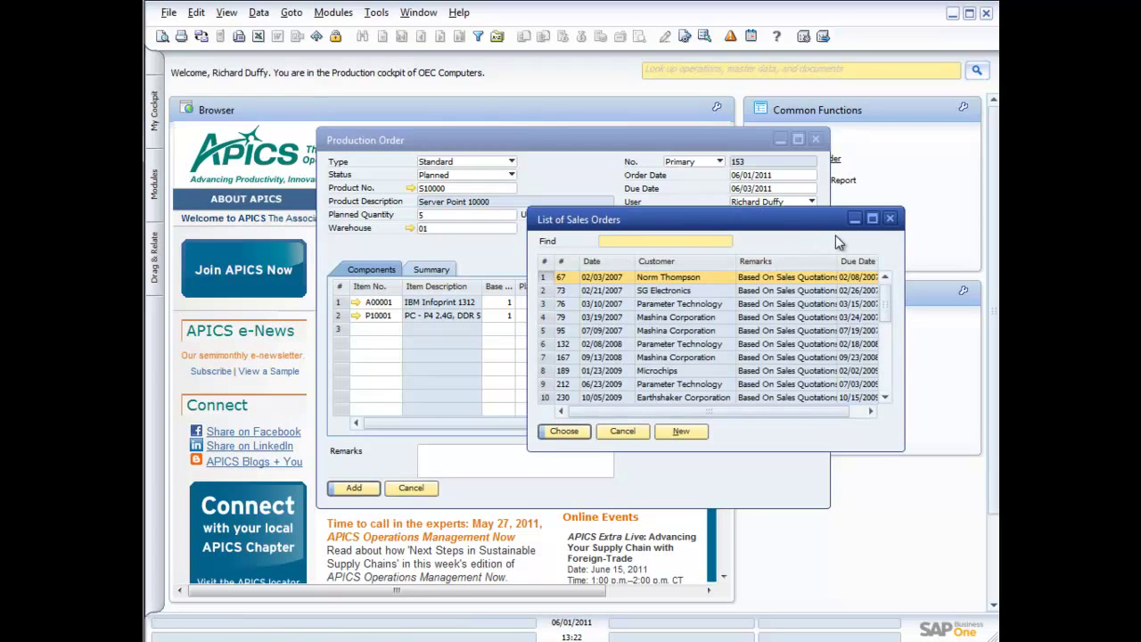
left_click(622, 431)
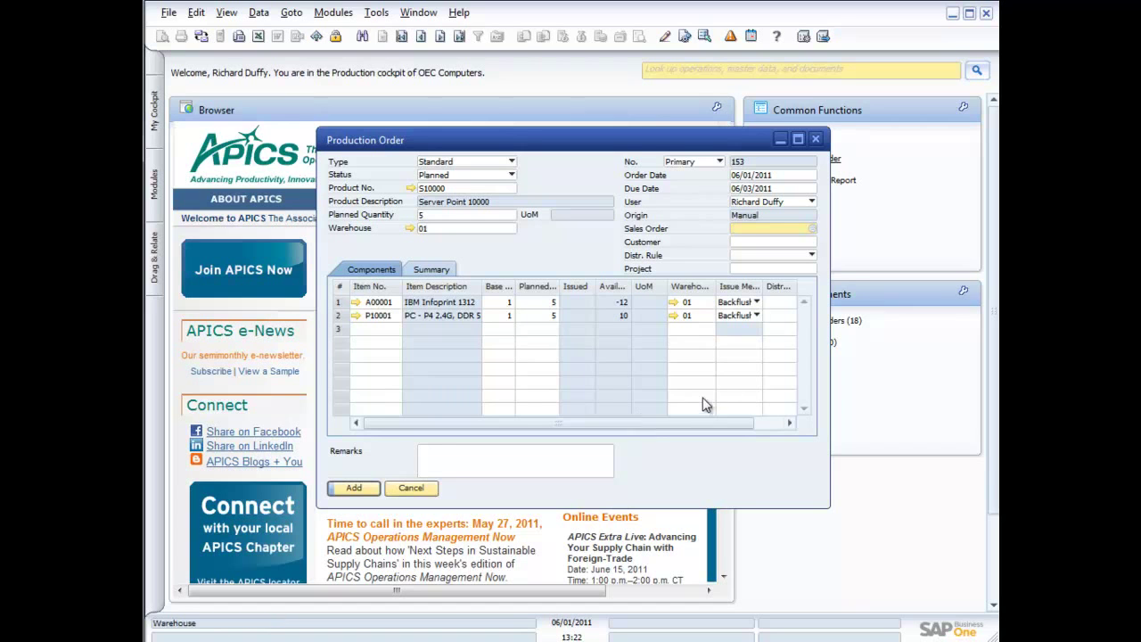
left_click(783, 241)
key("Tab")
left_click(784, 241)
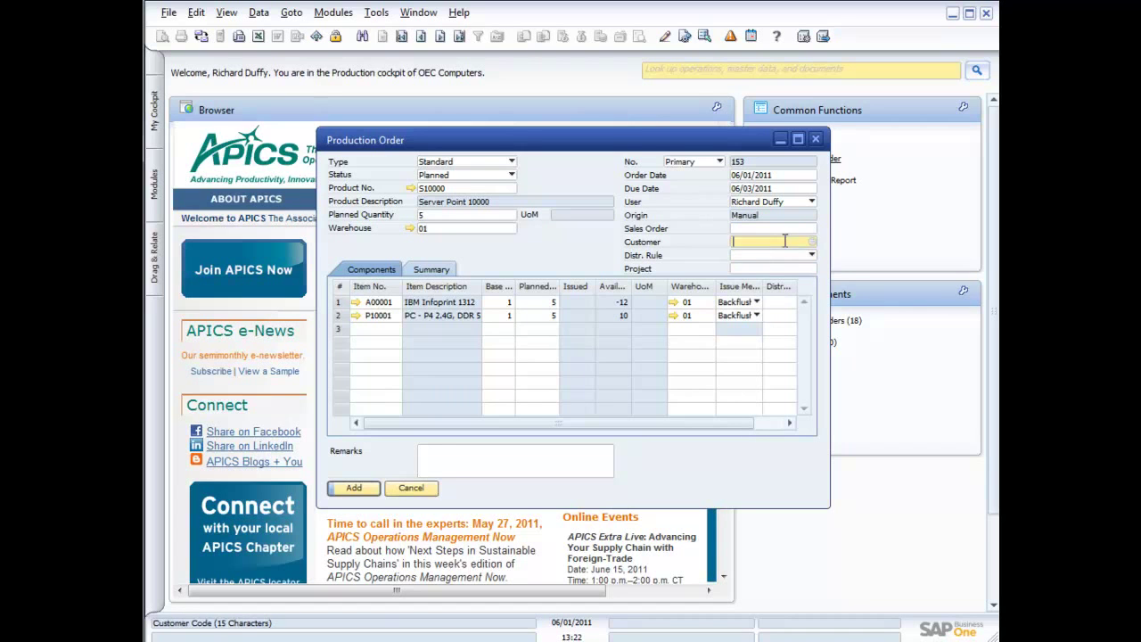
left_click(810, 255)
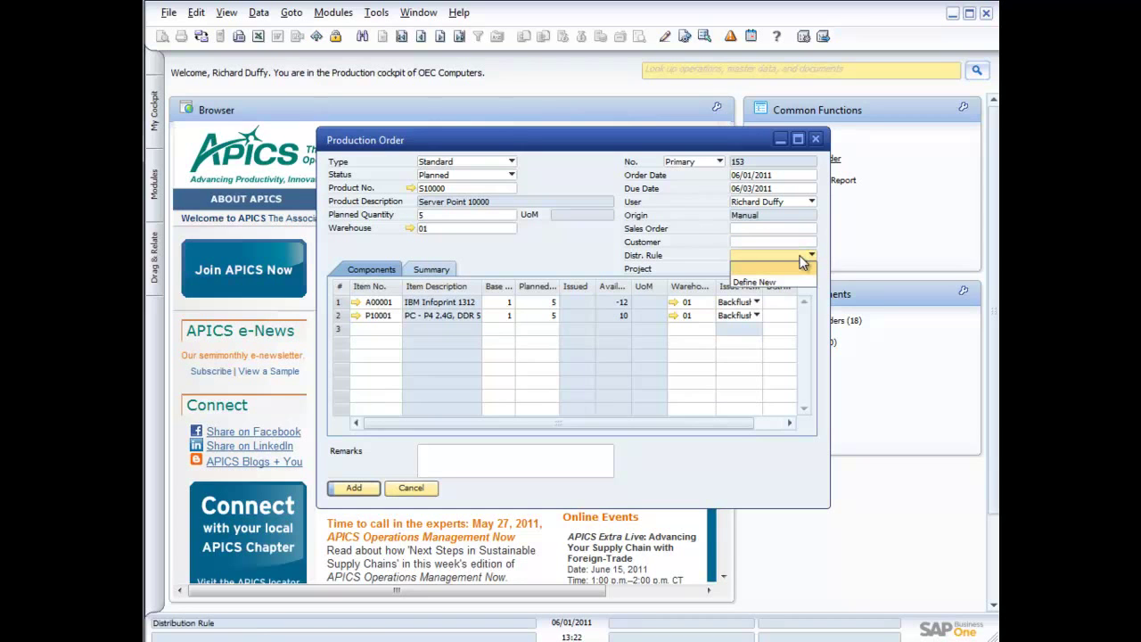
left_click(575, 251)
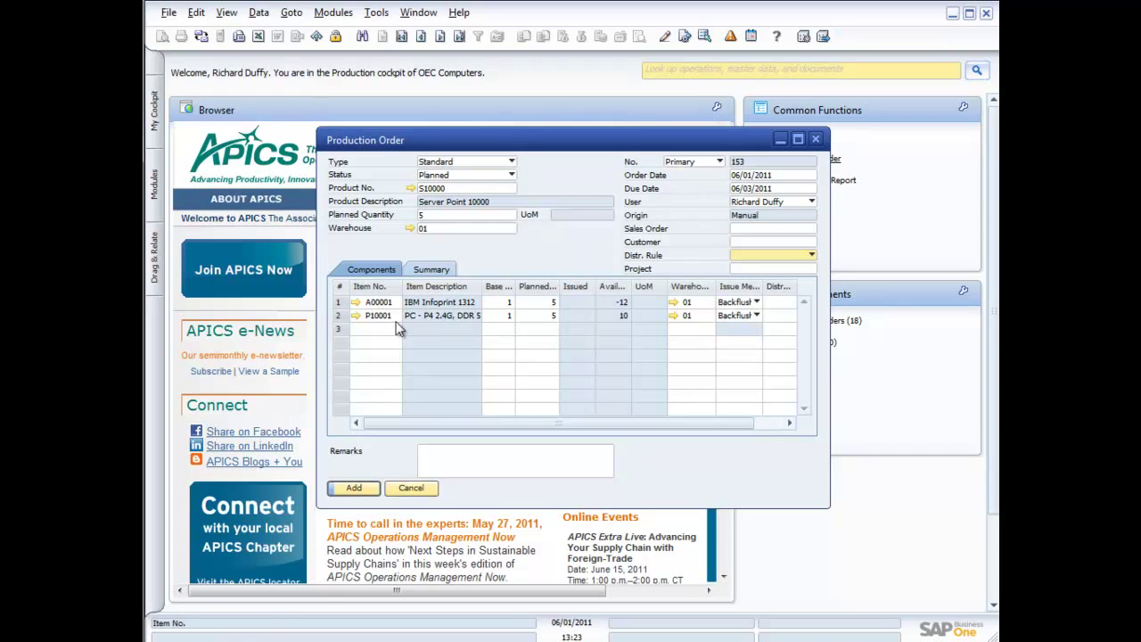
left_click(433, 270)
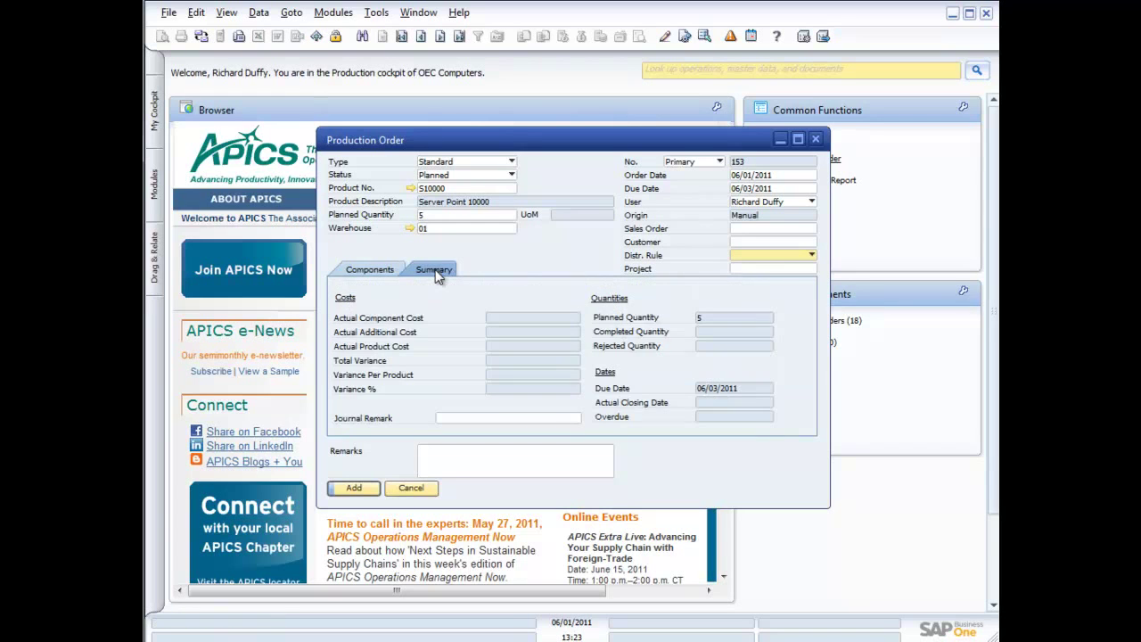
left_click(368, 267)
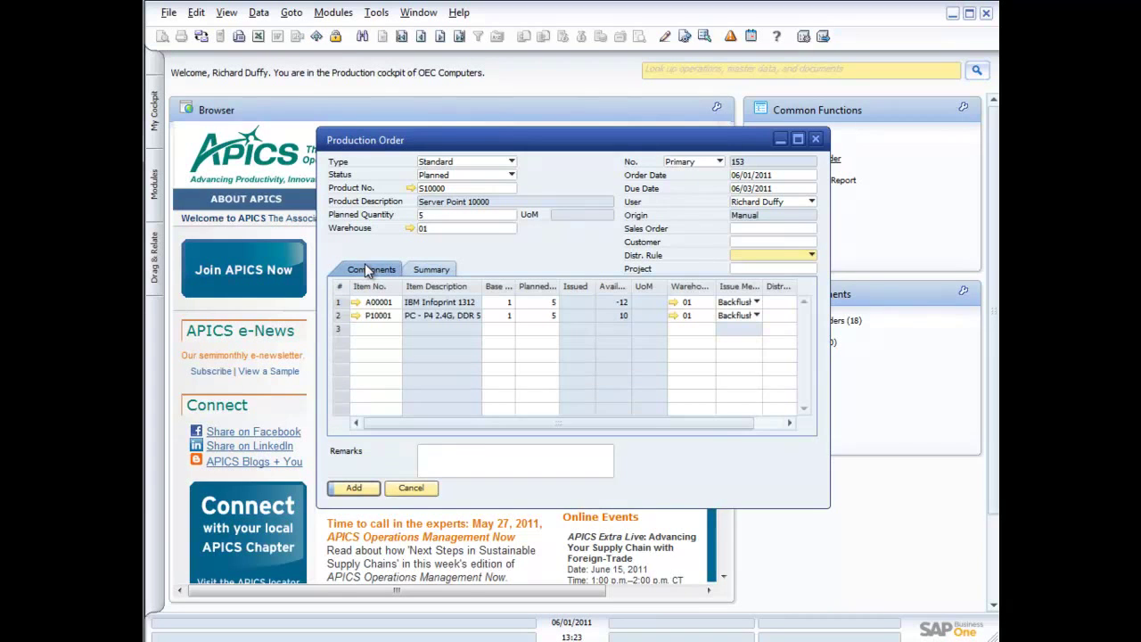
Enter the remark "Must be produced by the due date" and add the production order.
left_click(442, 462)
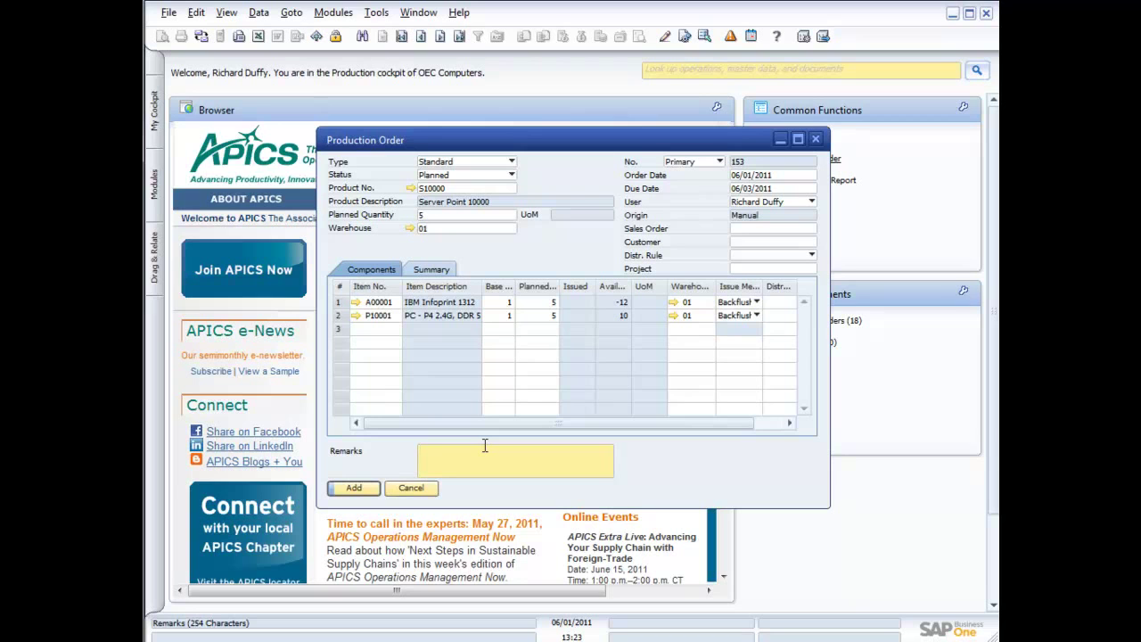
type("Must be produced by the due date")
left_click(357, 488)
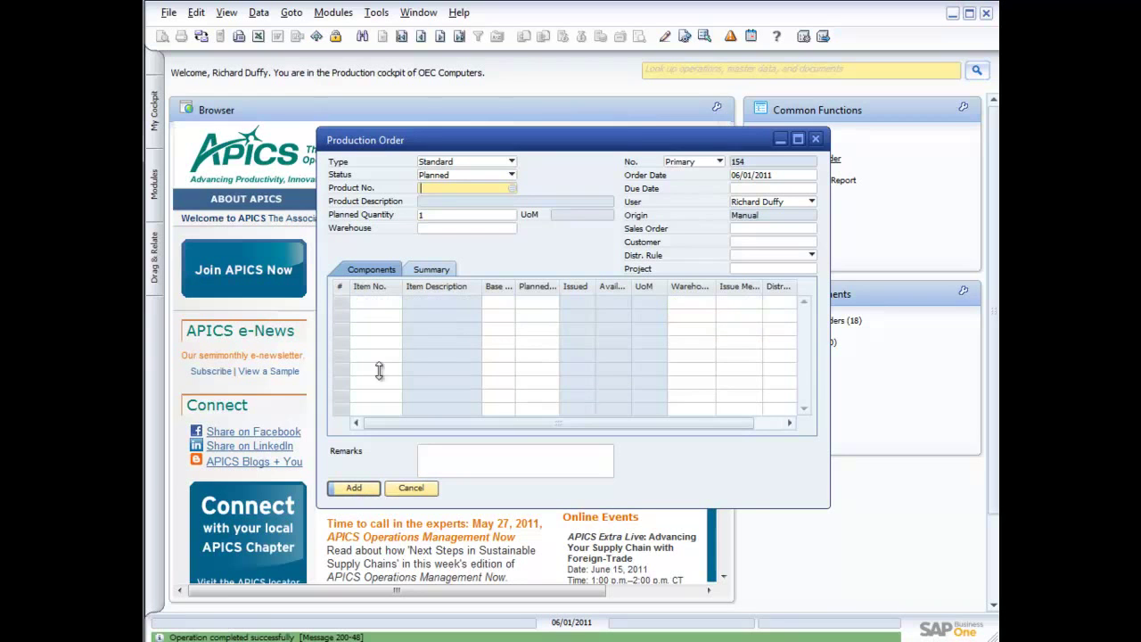
Bring up the most recently added production order, change its status to Released and save the change.
left_click(459, 35)
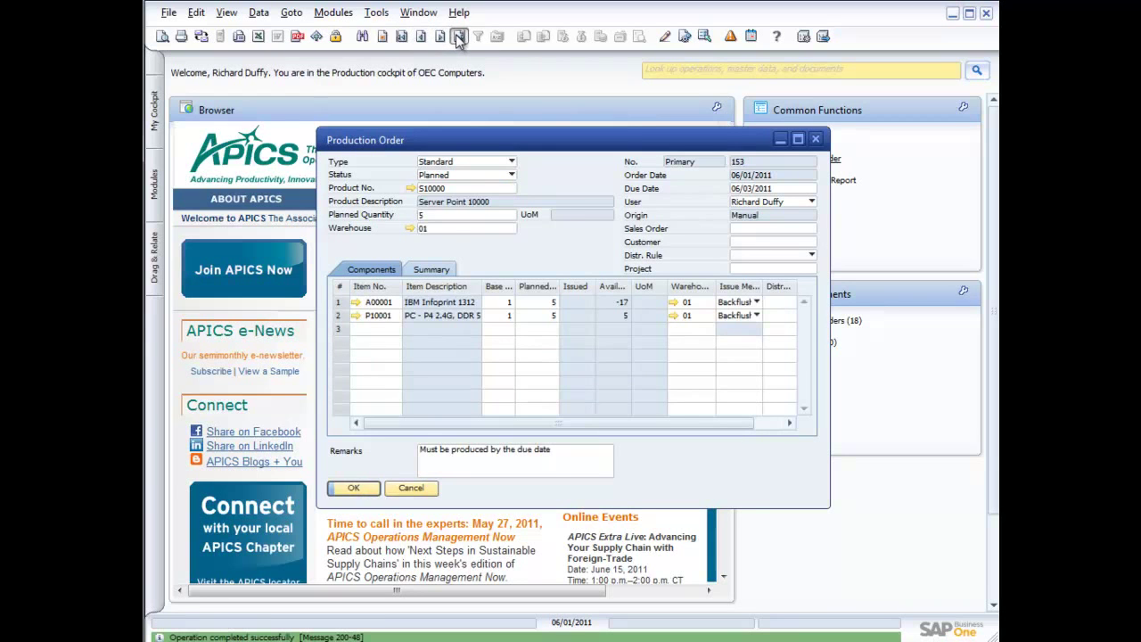
left_click(511, 175)
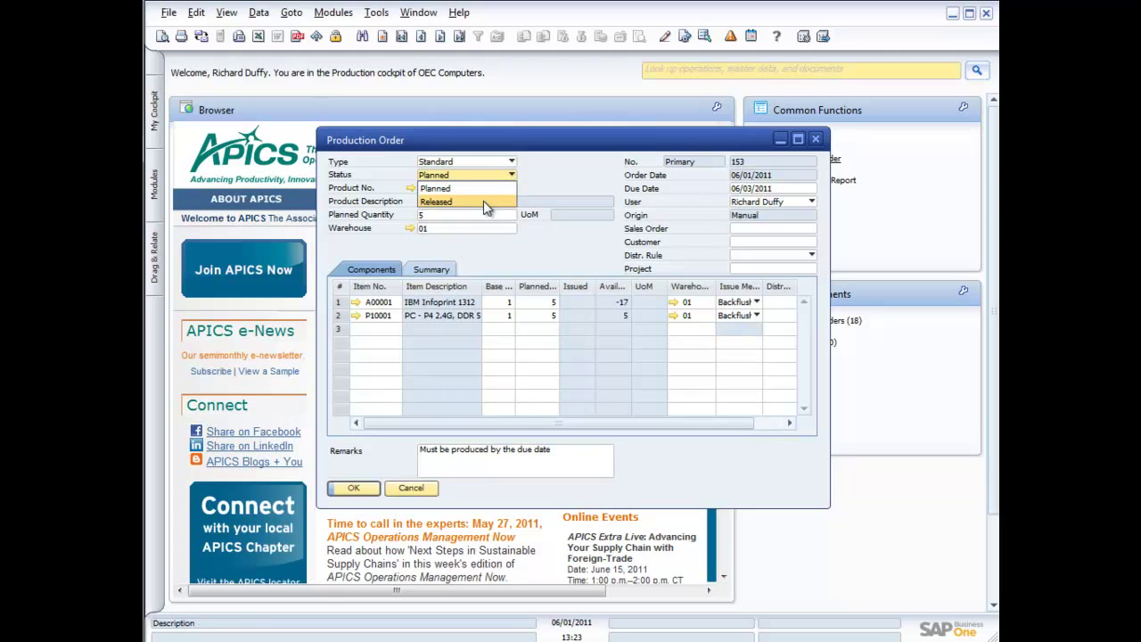
left_click(483, 200)
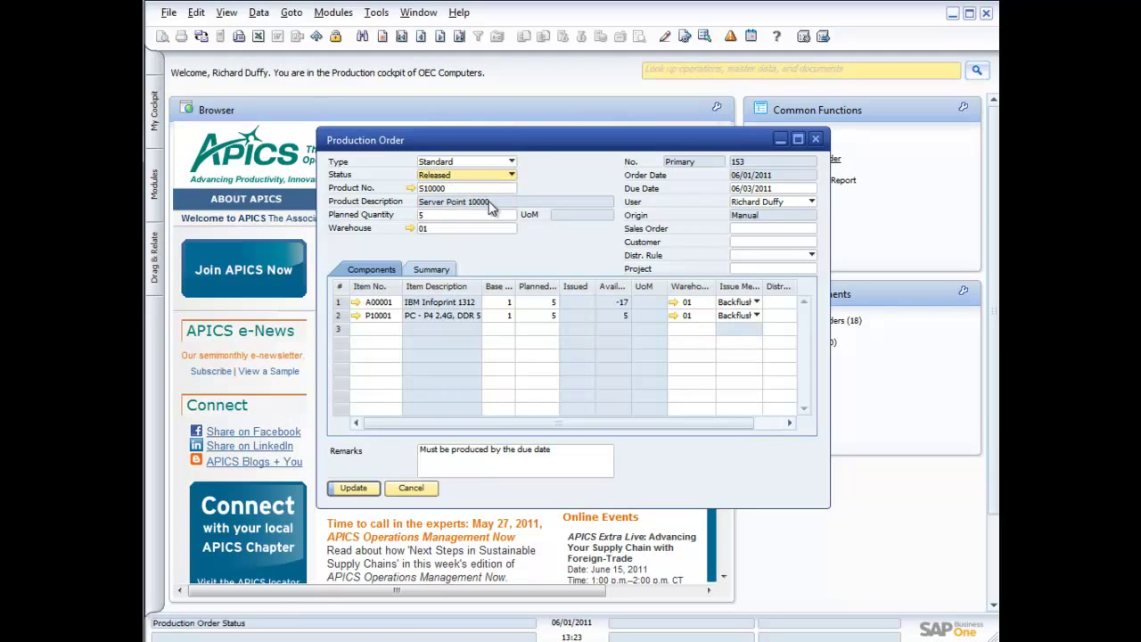
left_click(356, 490)
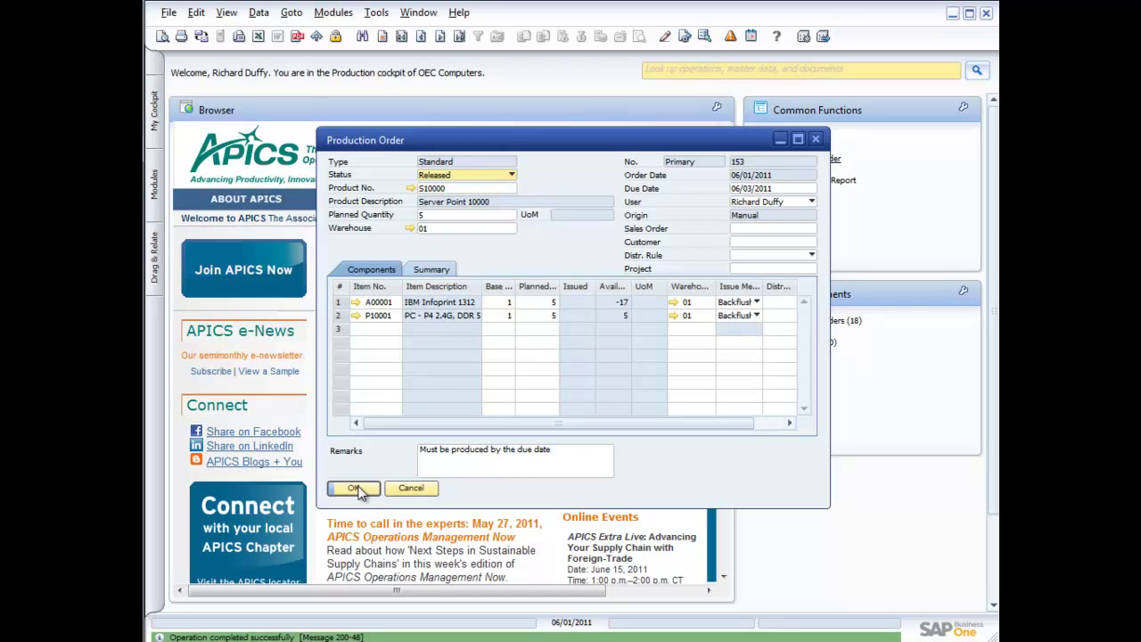
Preview the printed layout of the released production order, then close the preview and the order.
left_click(162, 36)
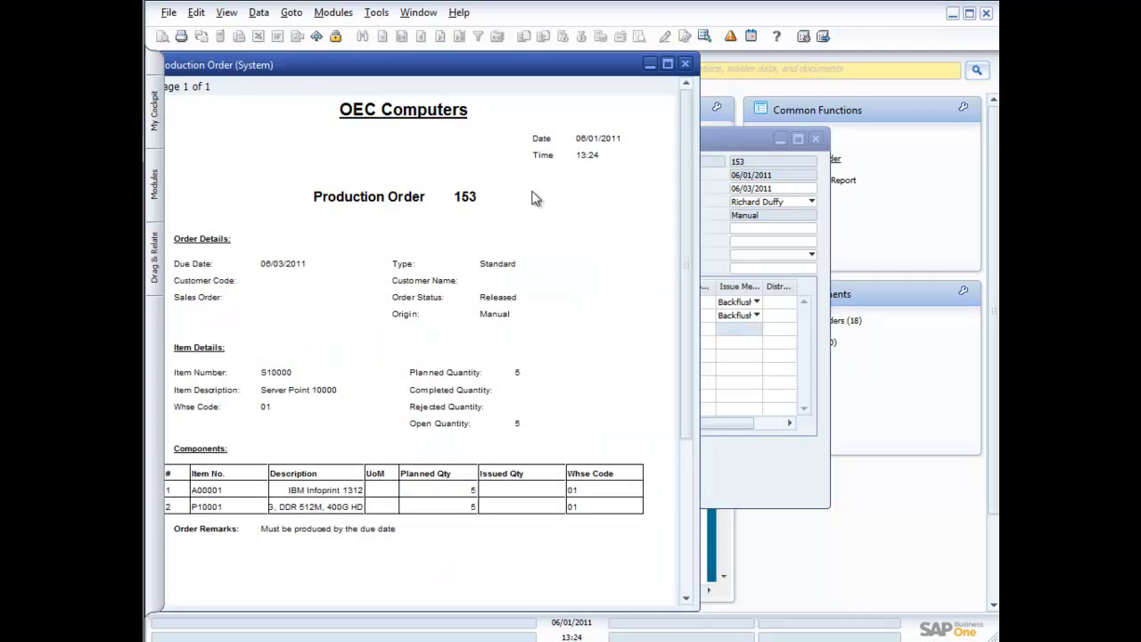
left_click(685, 64)
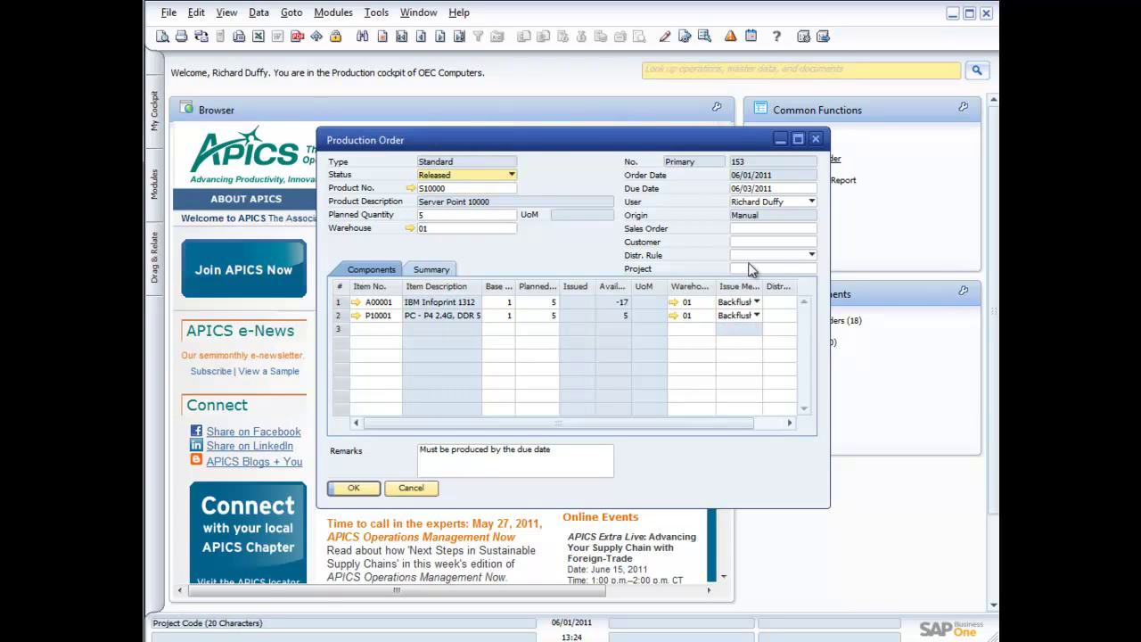
left_click(815, 141)
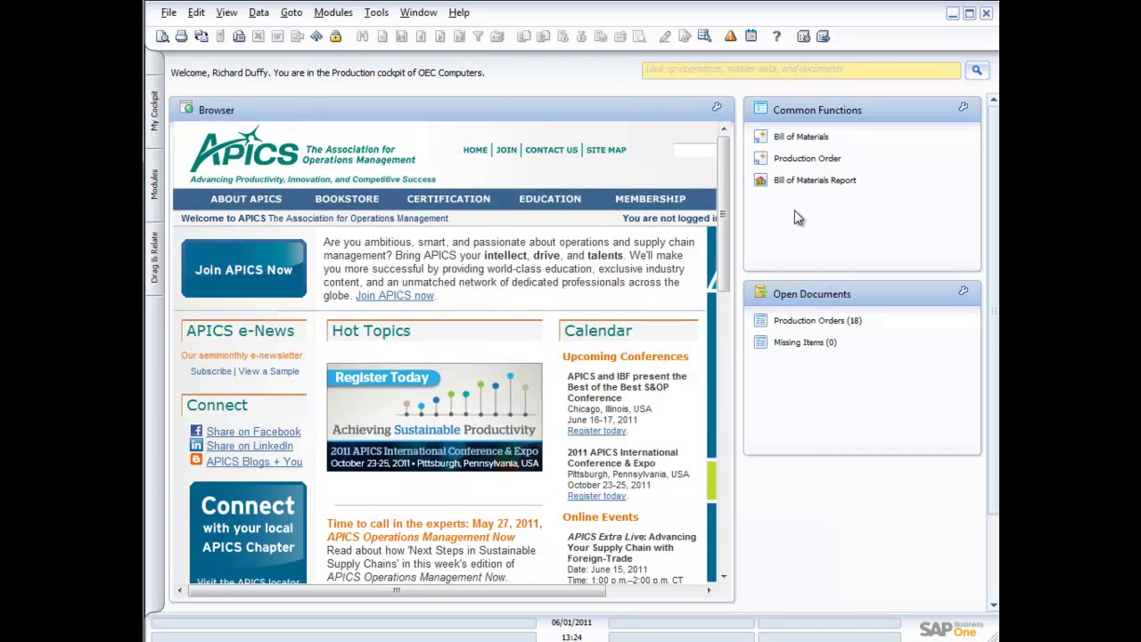
Start a Receipt from Production and copy in the released production order for Server Point 10000.
left_click(154, 214)
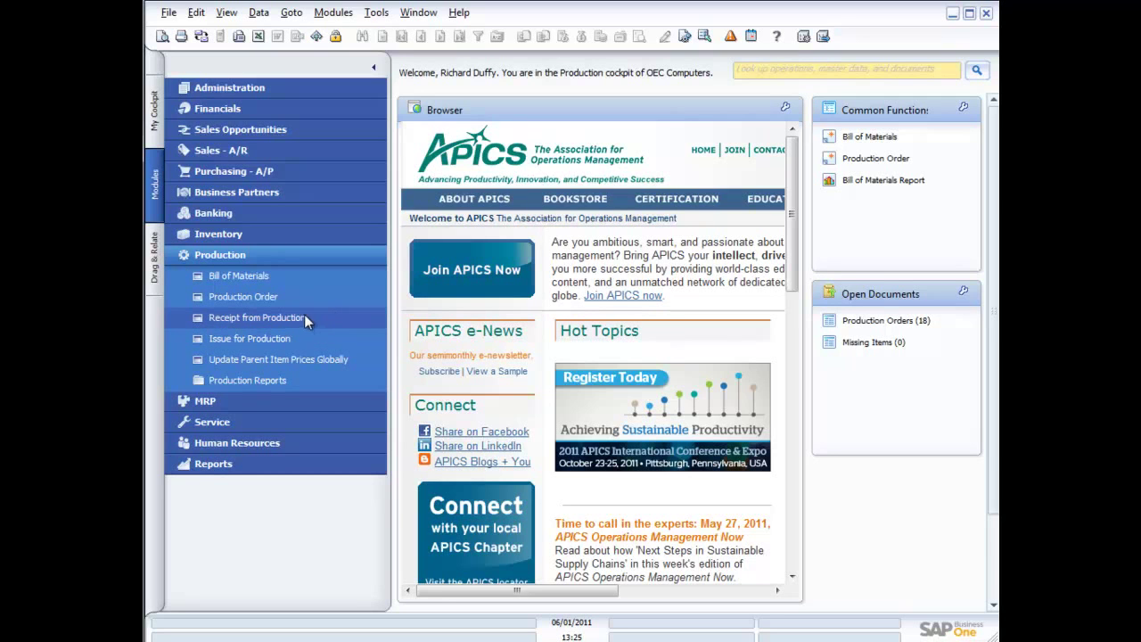
left_click(260, 318)
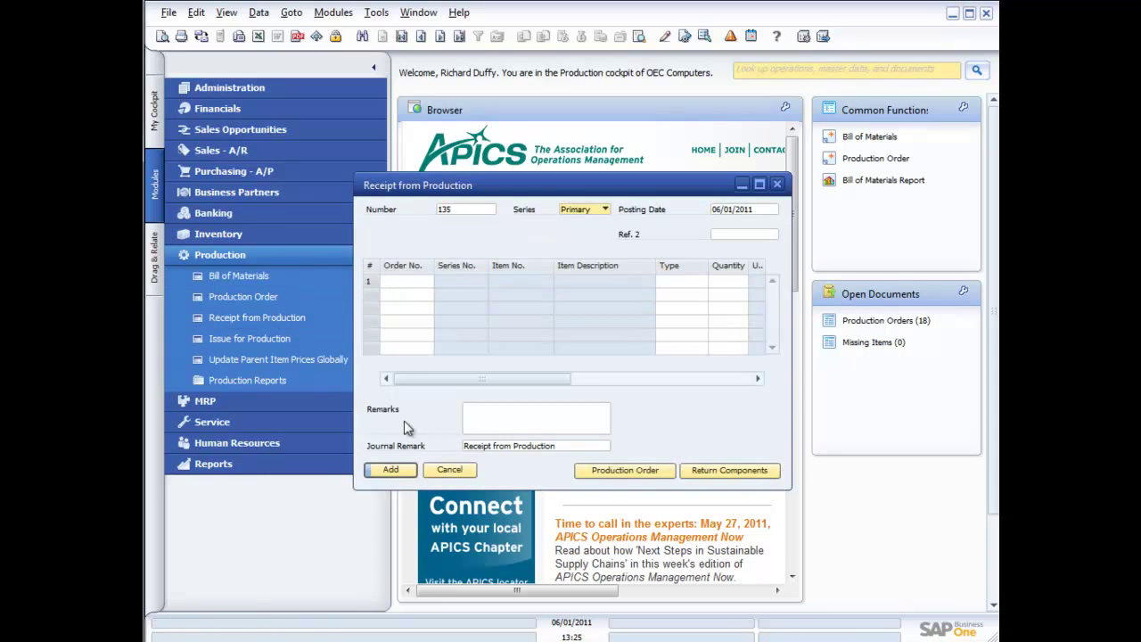
left_click(622, 469)
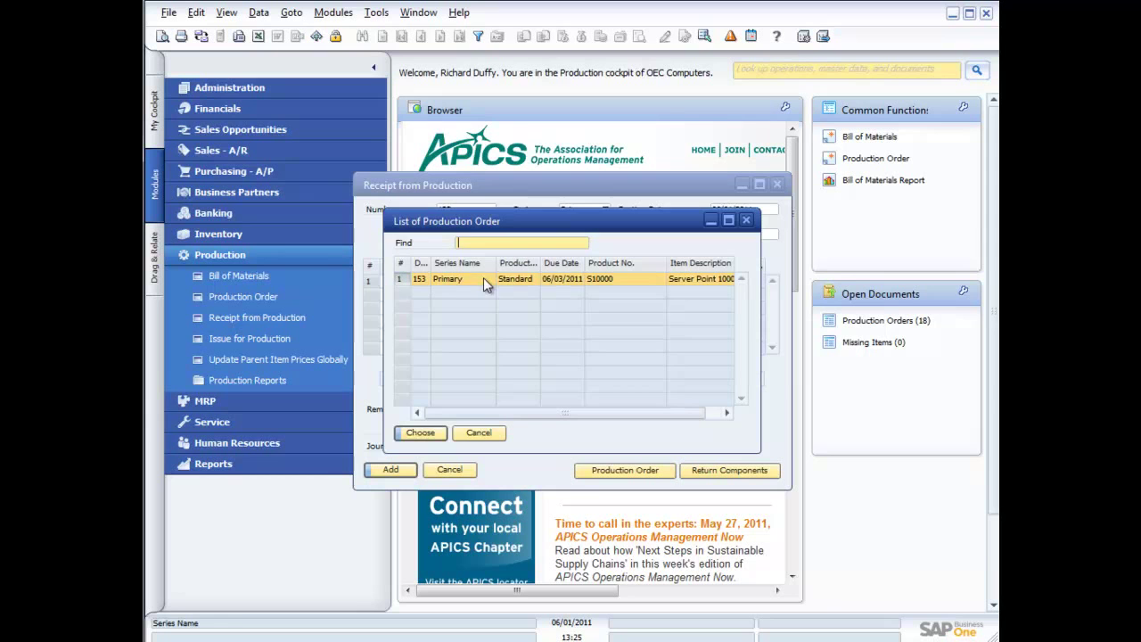
double_click(517, 281)
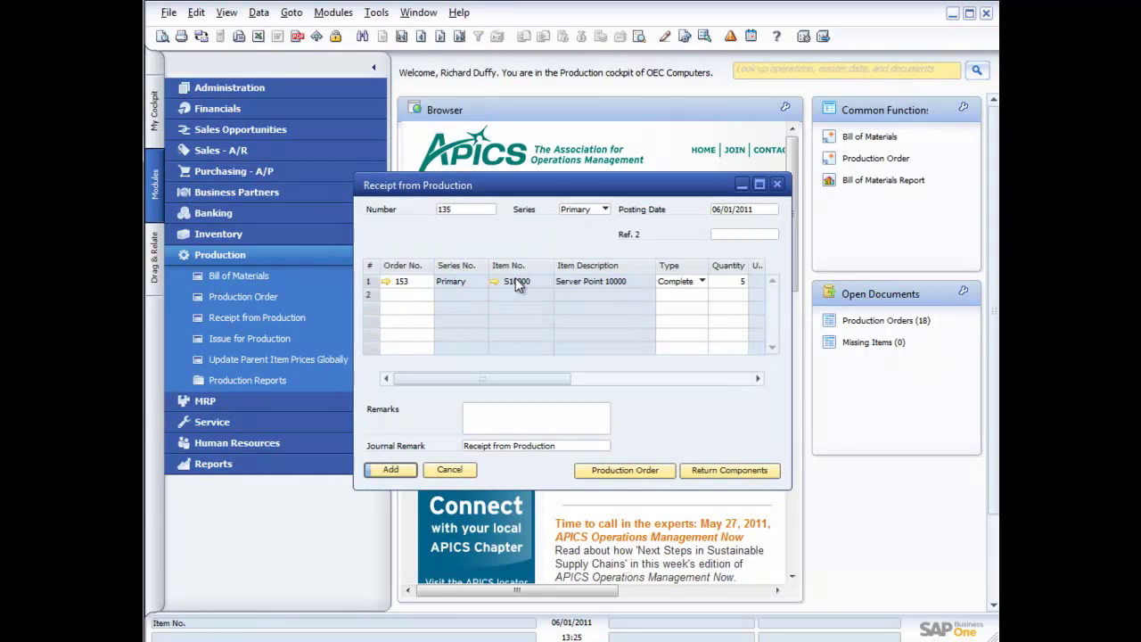
Set the receipt line's type to Complete and review its quantity, unit price, warehouse and planned quantity.
left_click(701, 282)
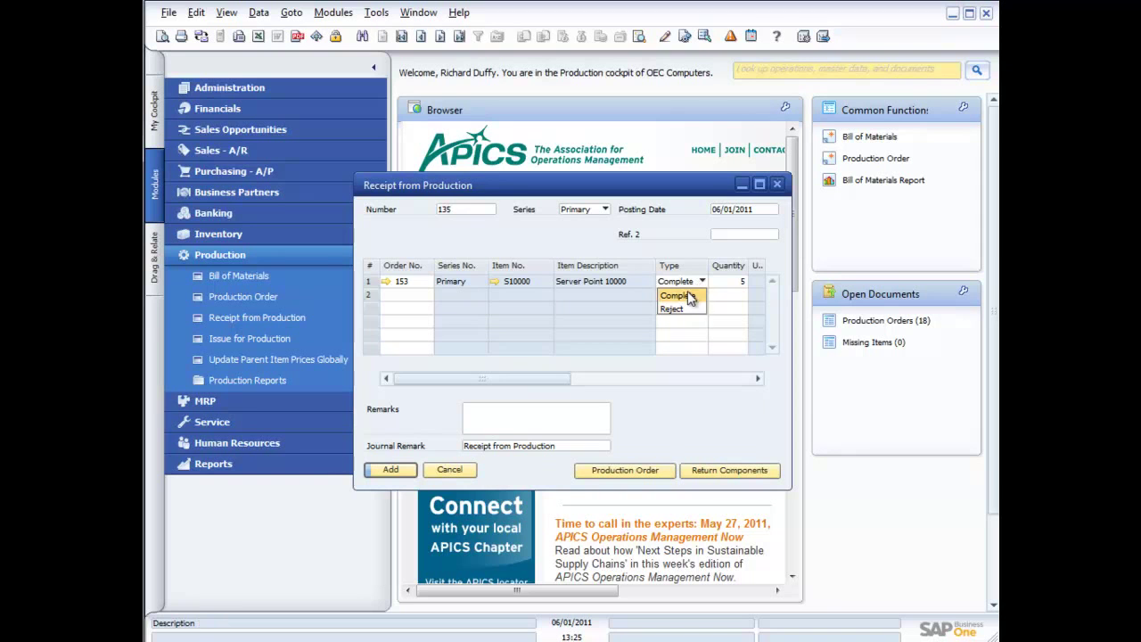
left_click(688, 296)
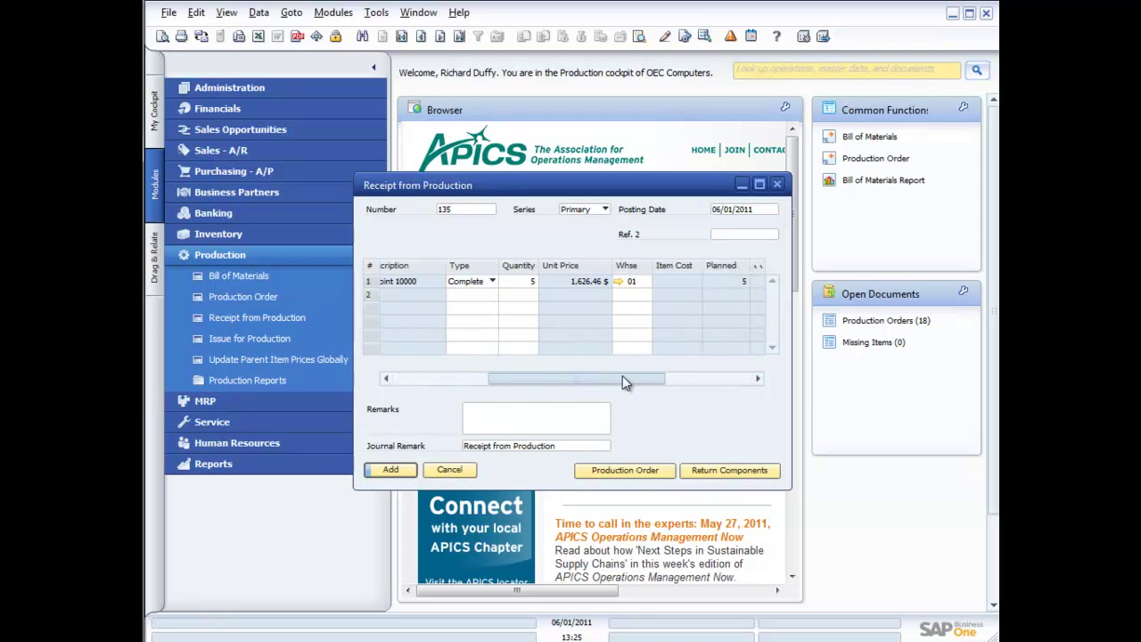
left_click_drag(623, 382, 657, 380)
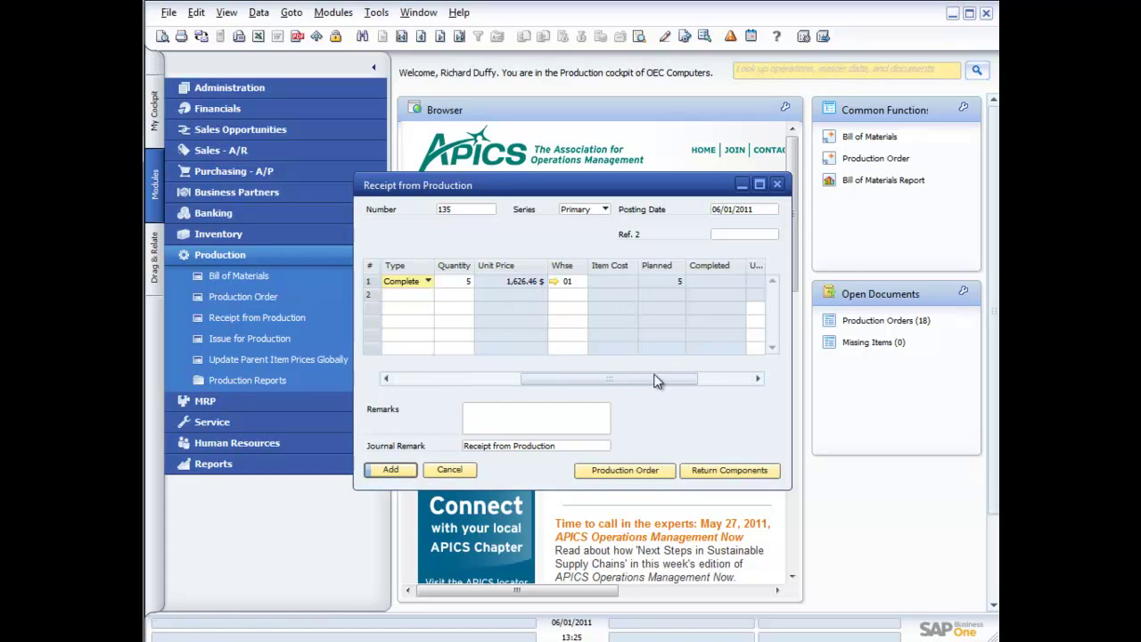
left_click_drag(657, 382, 540, 385)
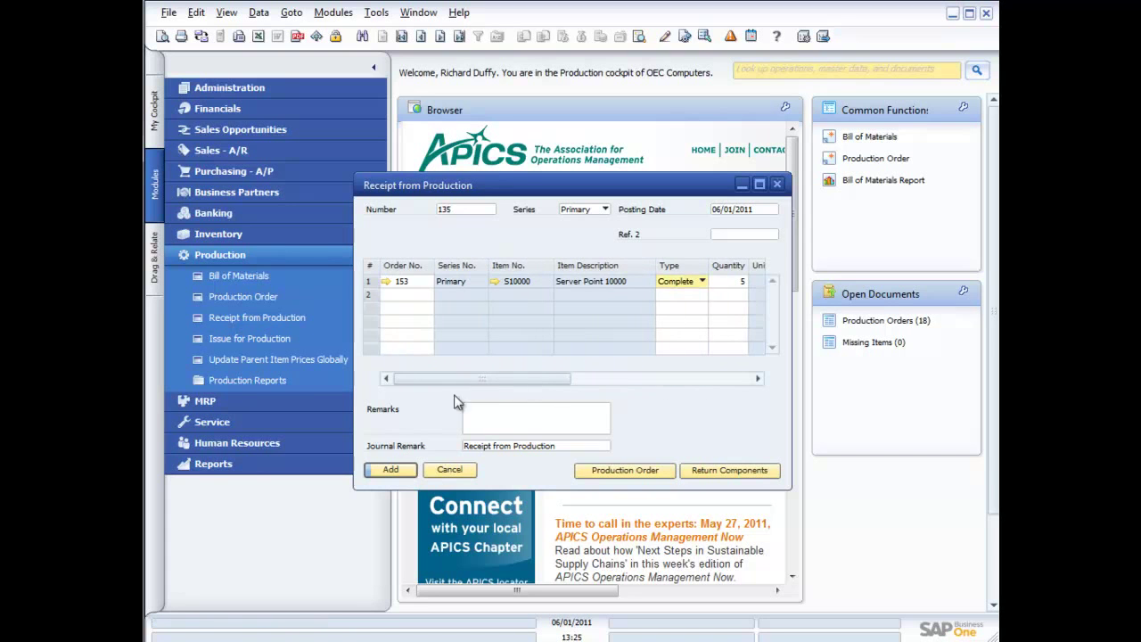
left_click(392, 470)
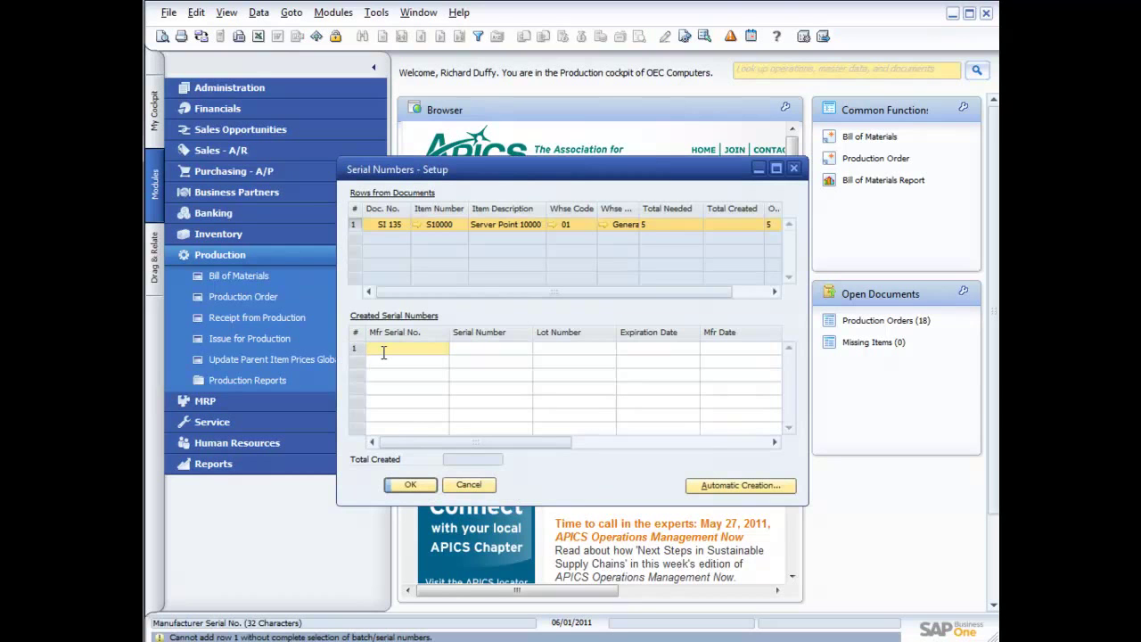
left_click(473, 349)
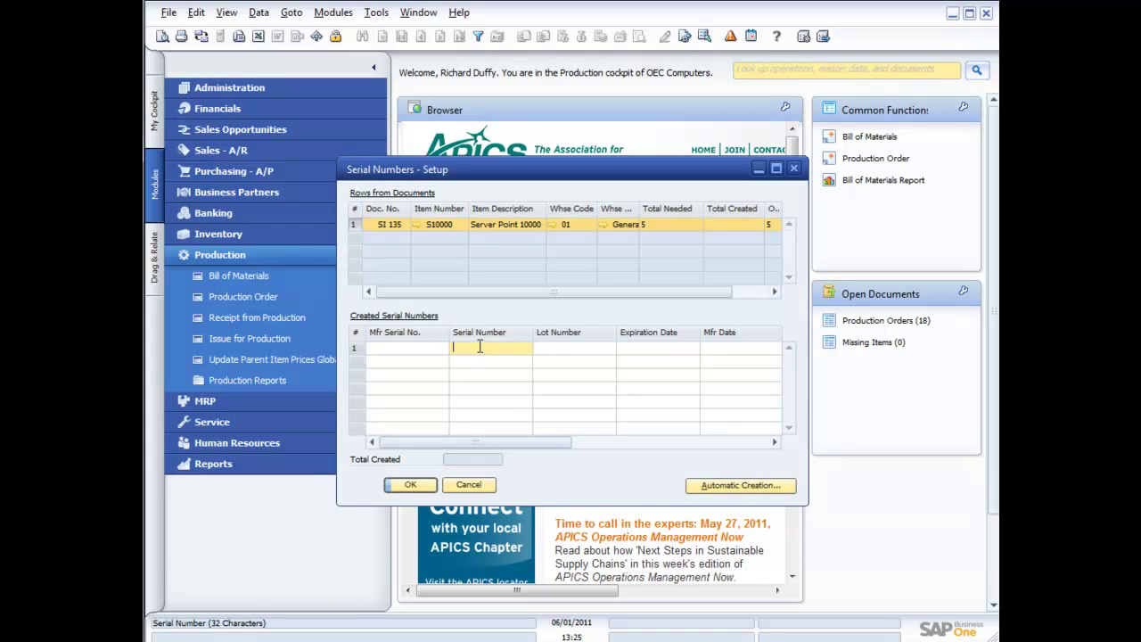
type("3434634664")
left_click(723, 486)
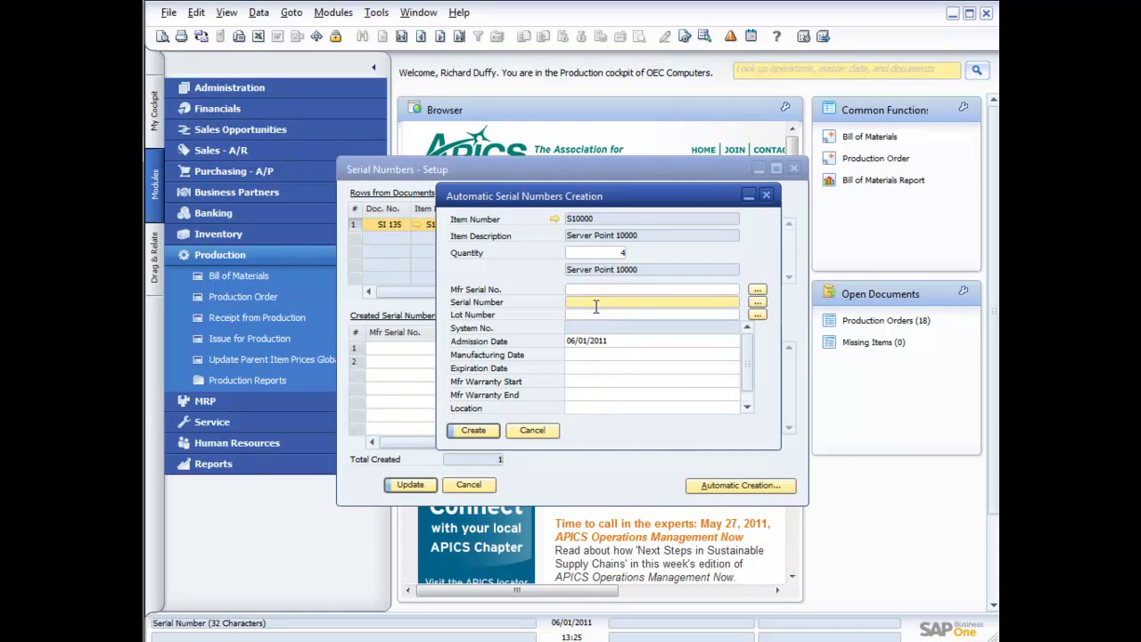
type("4534533455")
left_click(579, 354)
type("06/01/2011")
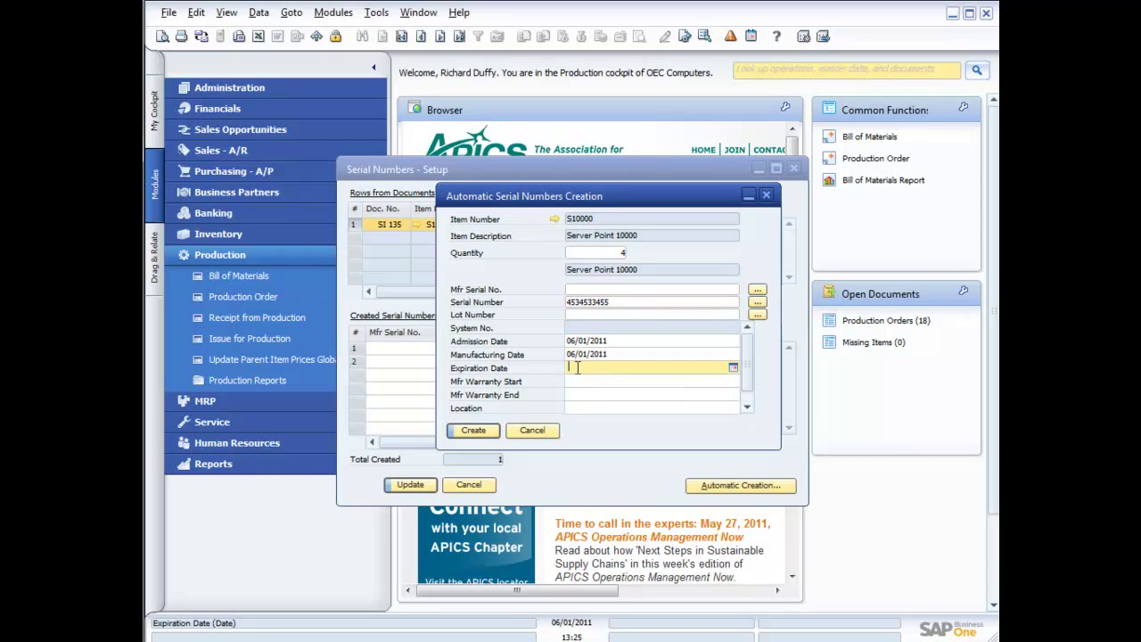
key("Tab")
left_click(572, 382)
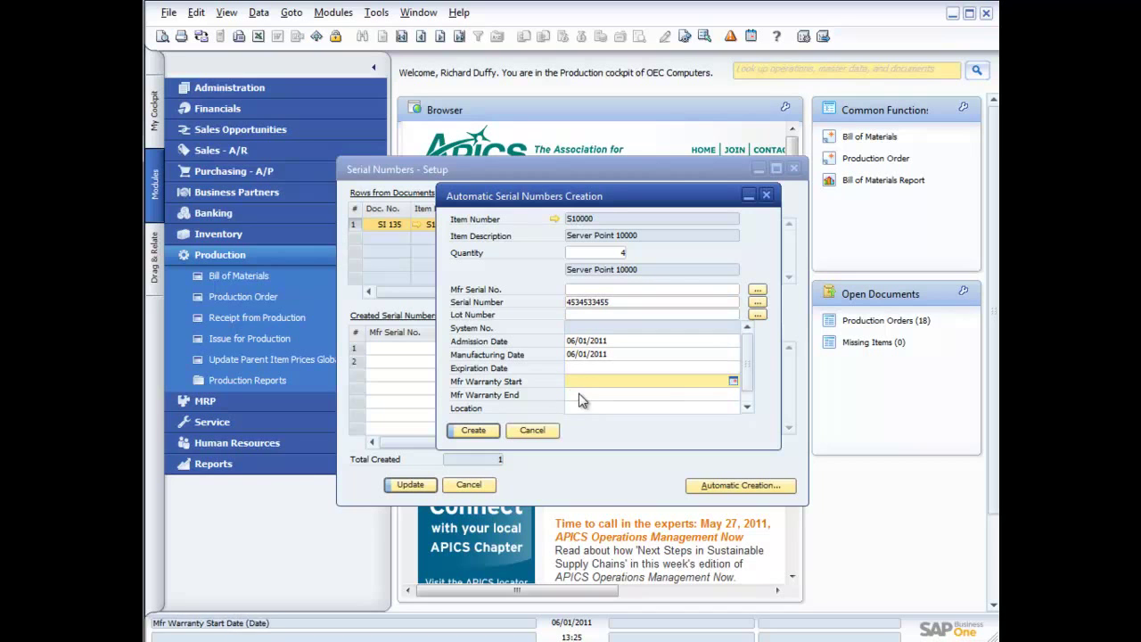
left_click(473, 430)
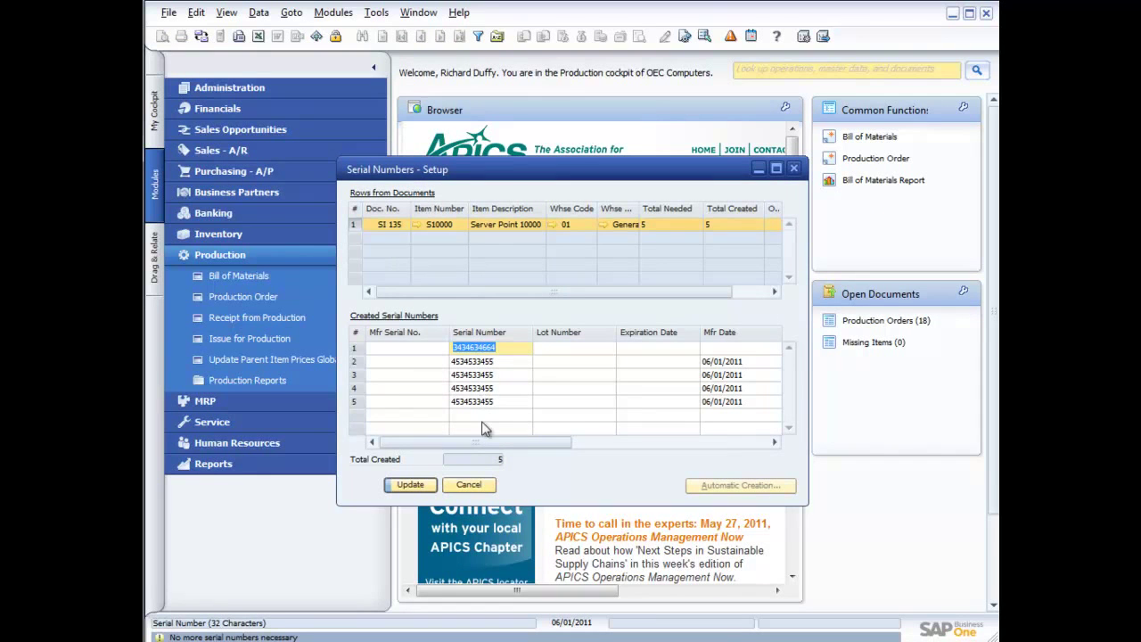
Set the first serial number's manufacturing date to 06/01/2011 and try to save the serial numbers.
left_click(713, 352)
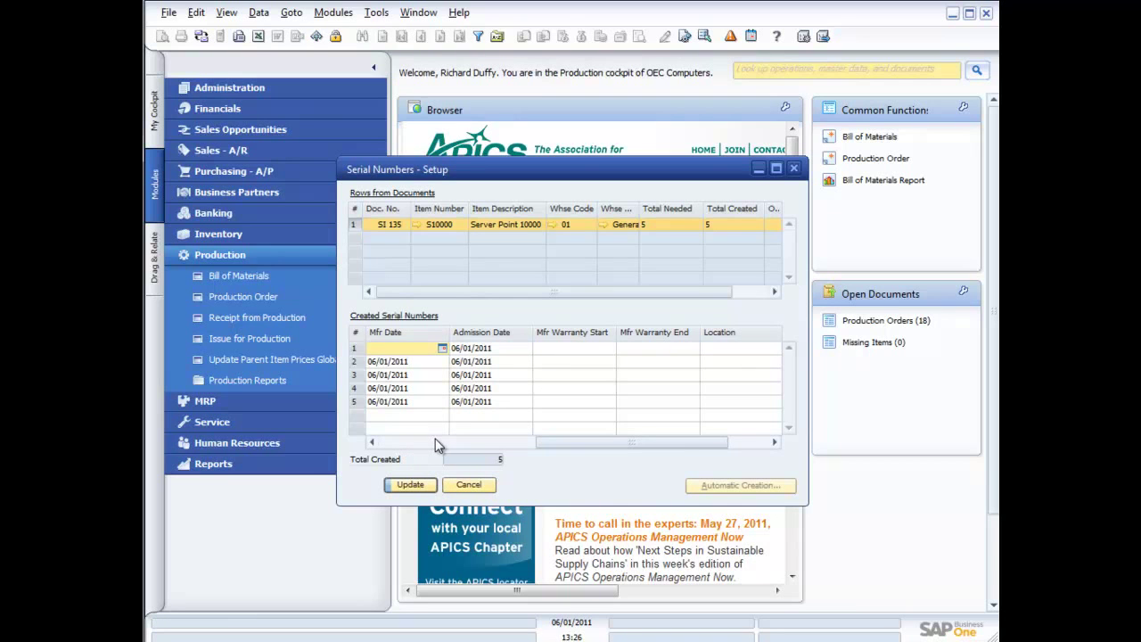
type("06")
key("BackSpace")
key("BackSpace")
type("1")
key("Tab")
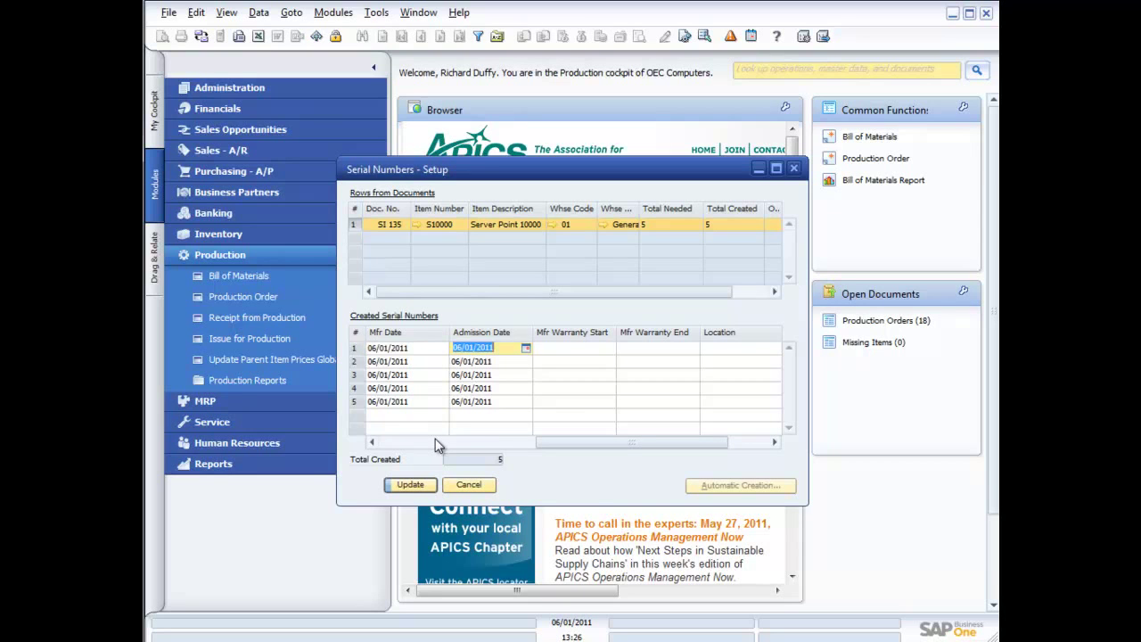
left_click(410, 442)
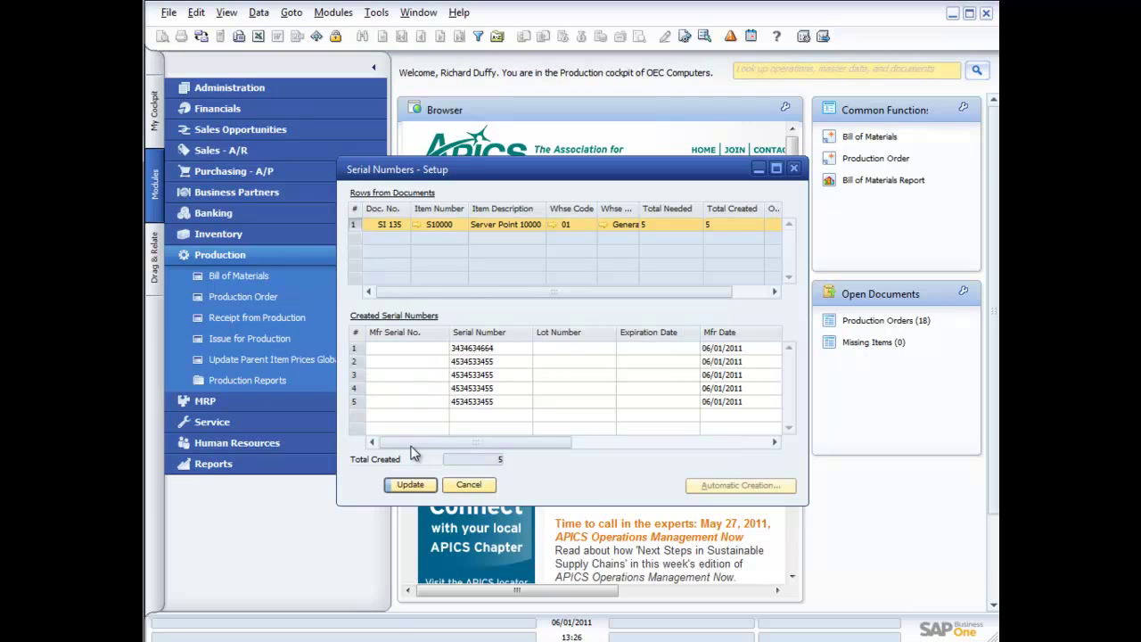
left_click(420, 487)
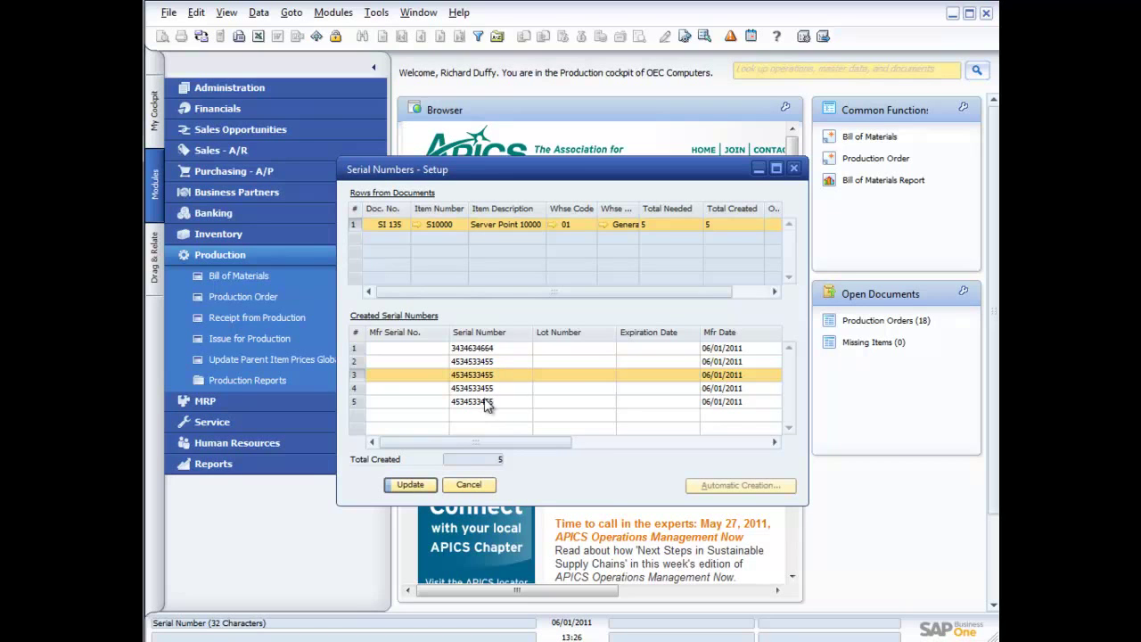
double_click(509, 361)
left_click(511, 361)
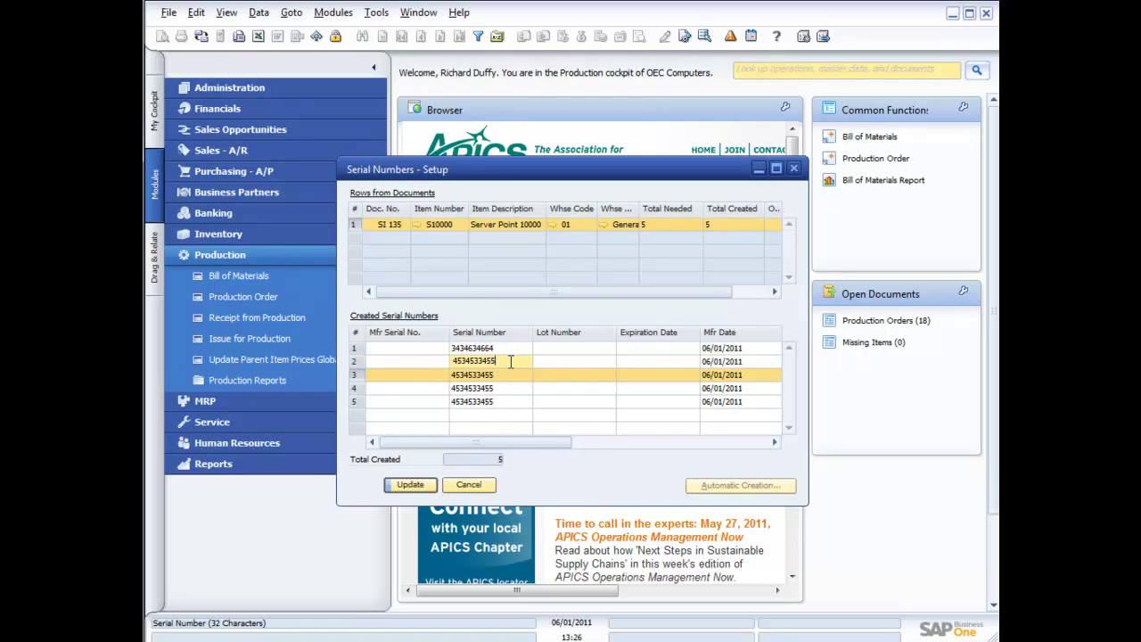
key("BackSpace")
type("6")
double_click(498, 375)
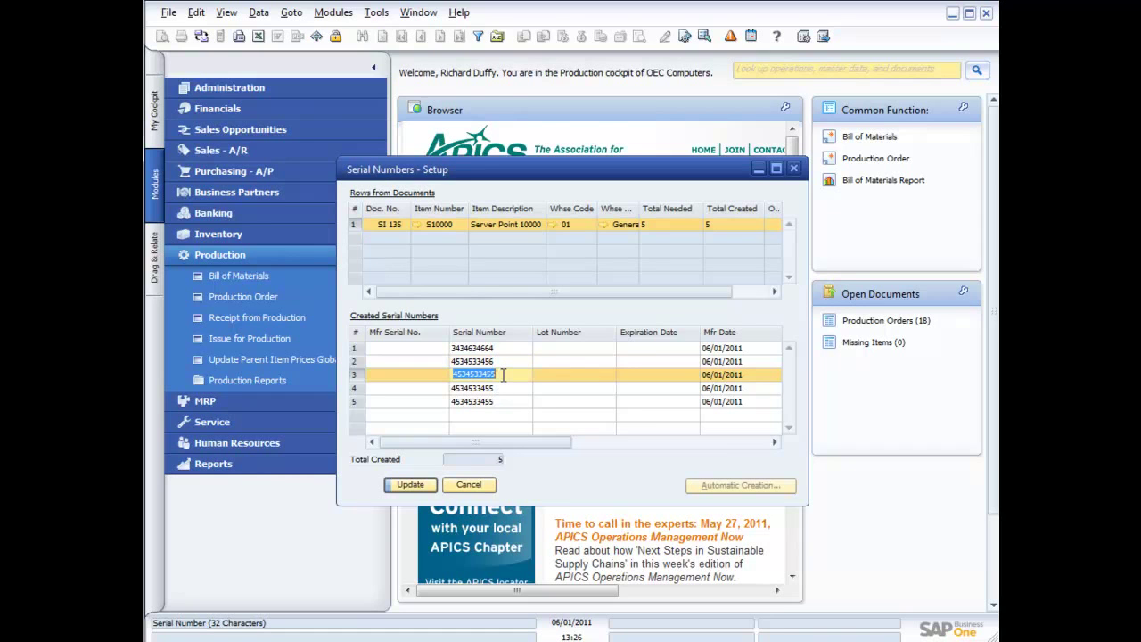
key("BackSpace")
type("4")
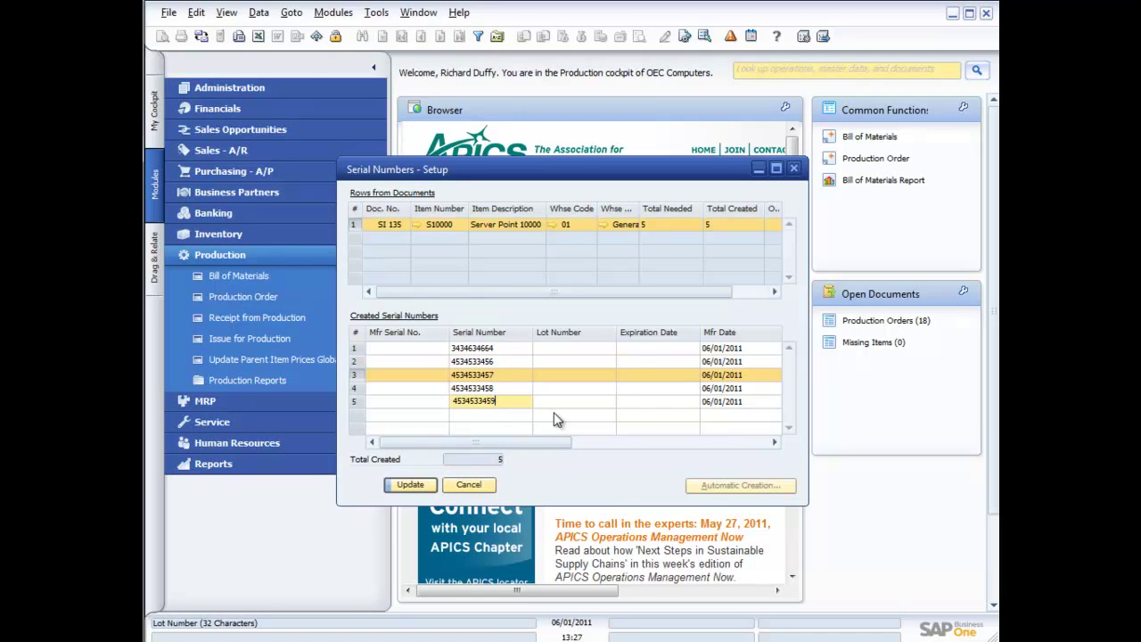
left_click(411, 484)
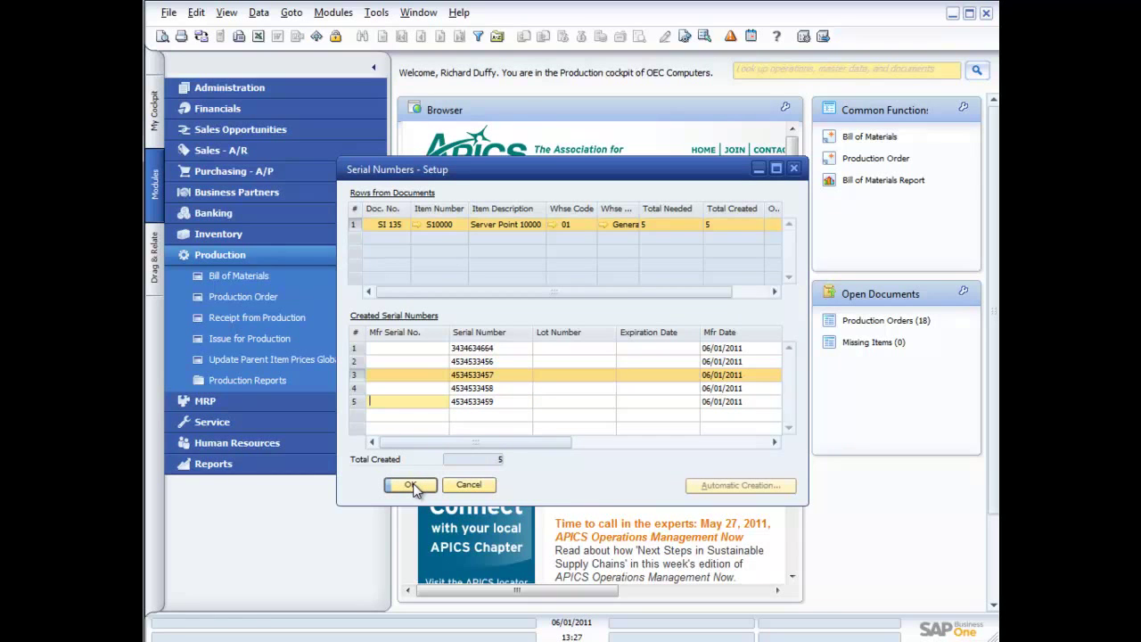
left_click(411, 486)
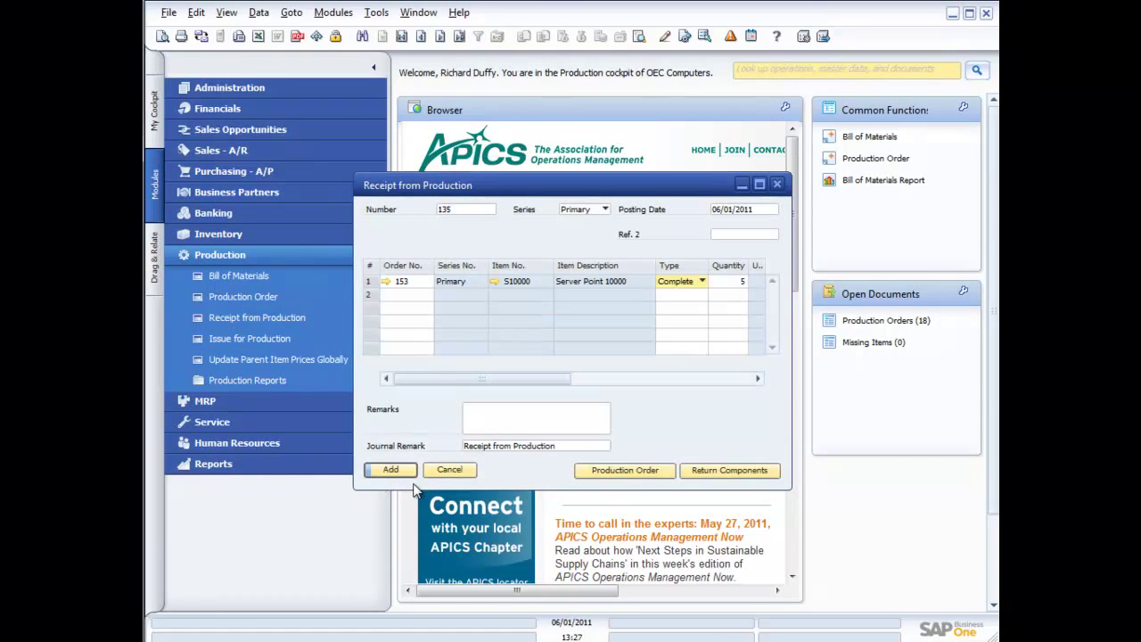
Add the receipt from production, confirm that it cannot be changed, and close the blank receipt form.
left_click(397, 473)
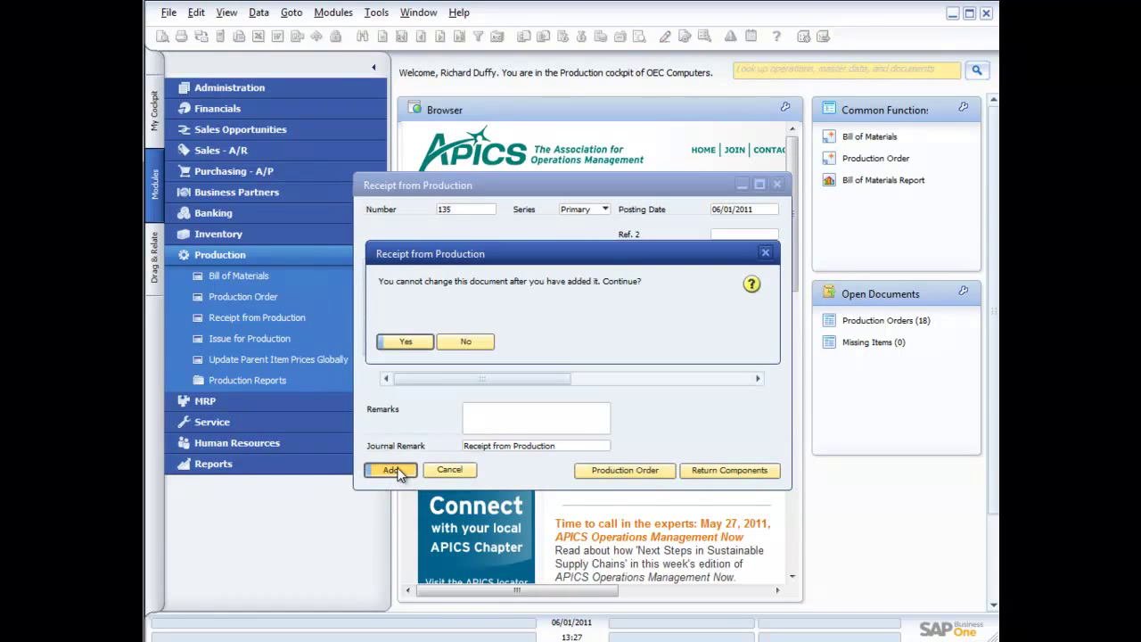
left_click(409, 346)
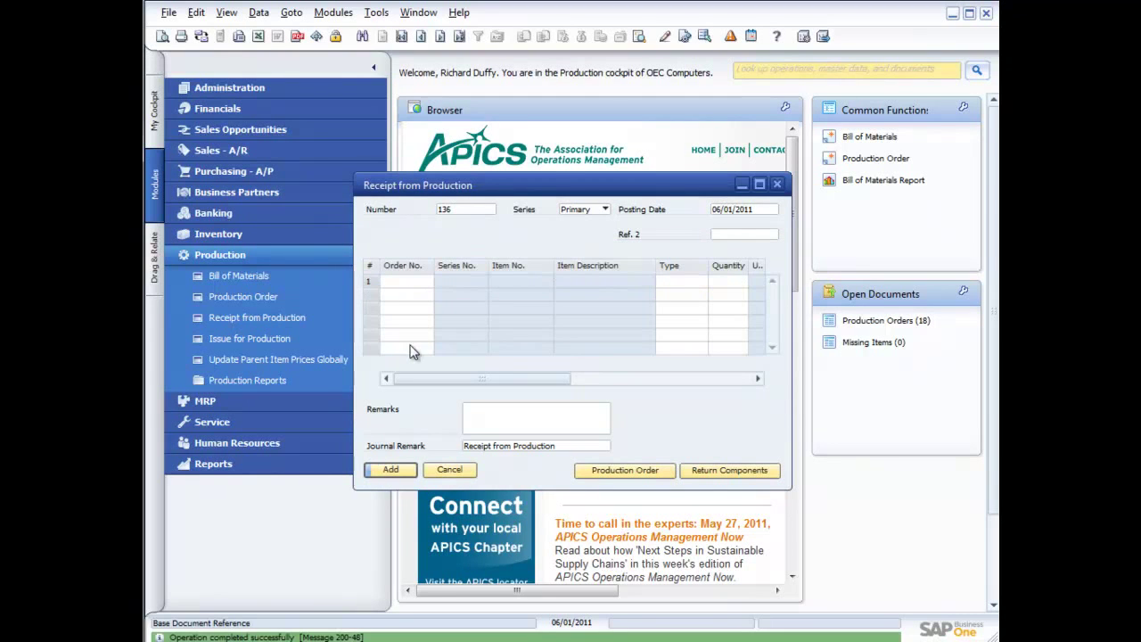
left_click(777, 184)
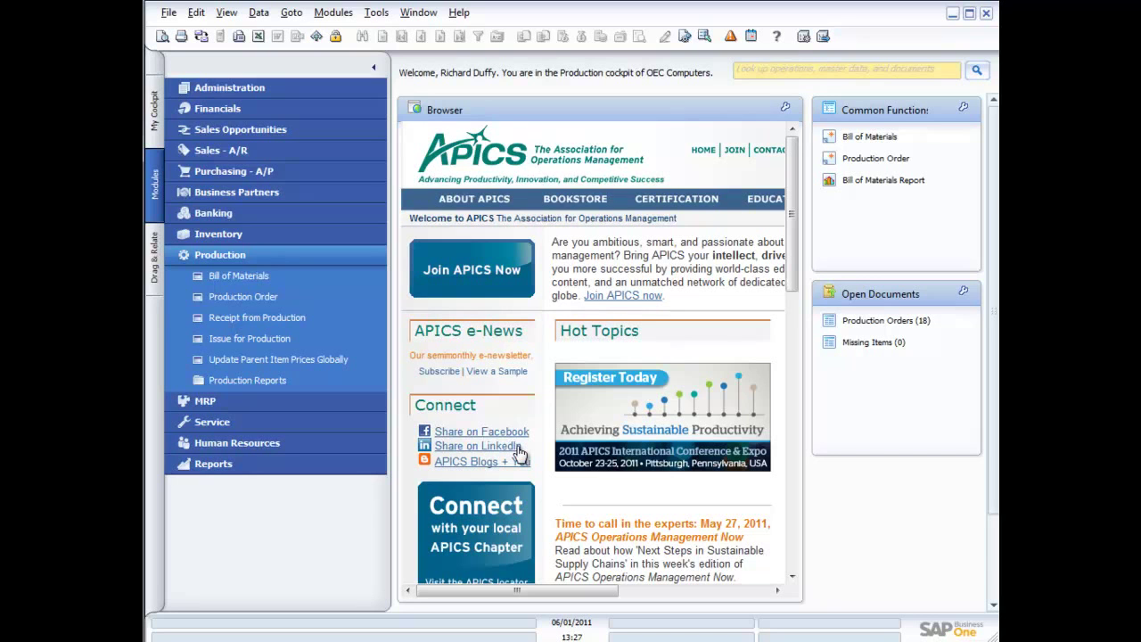
Show the available production reports in the Production module.
left_click(255, 382)
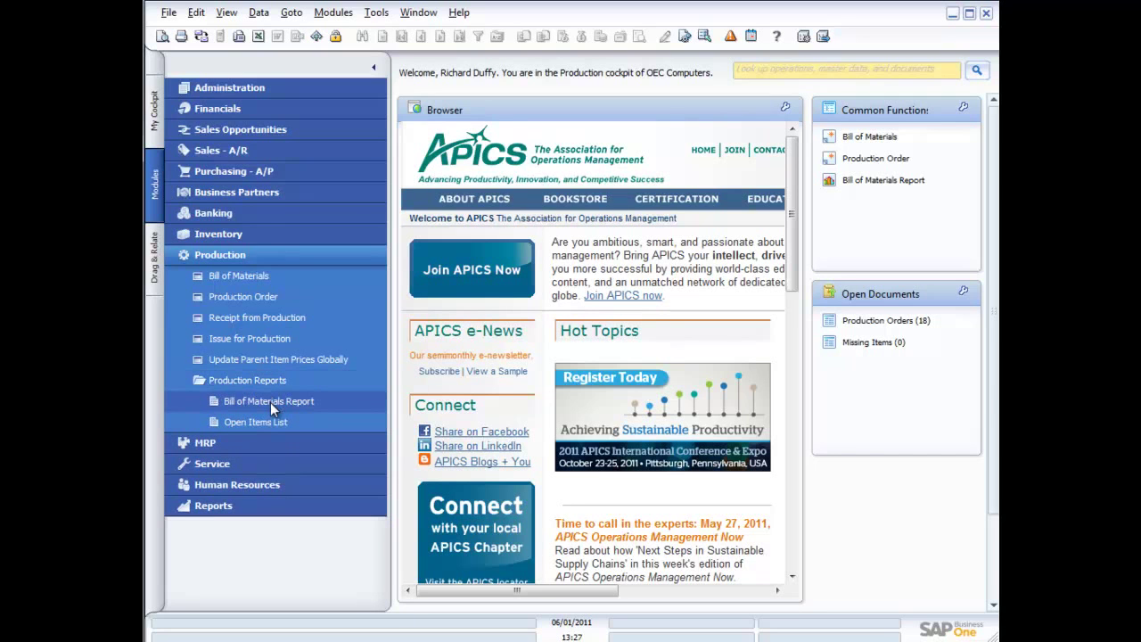